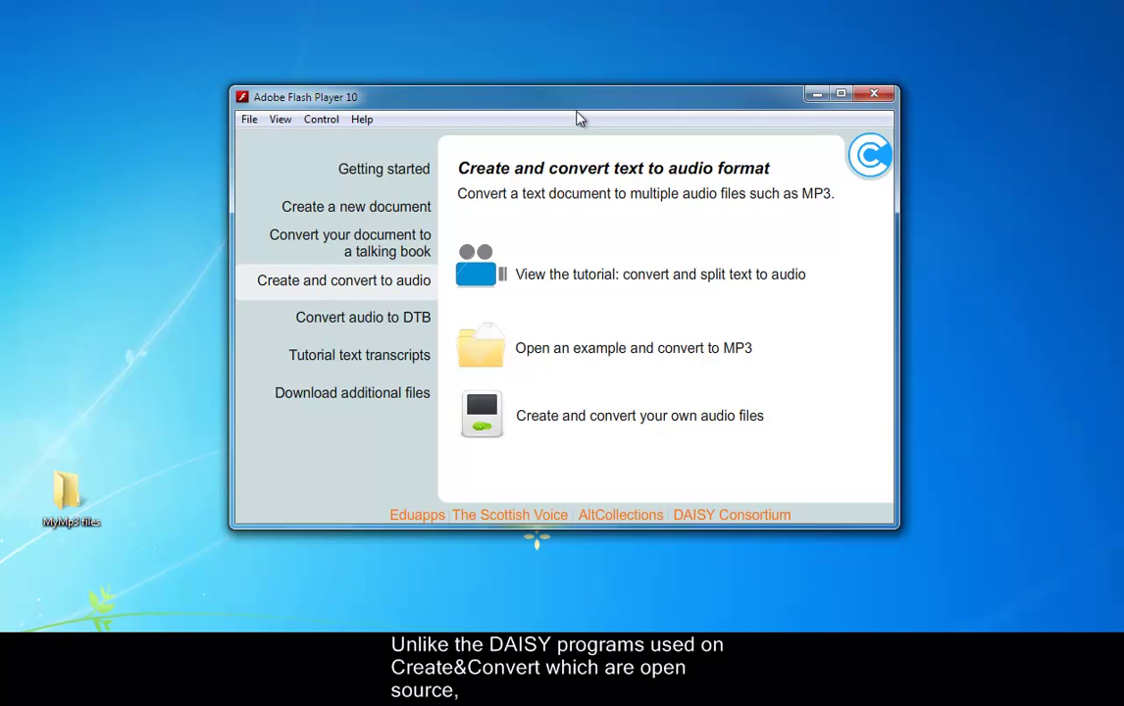
left_click_drag(576, 114, 580, 88)
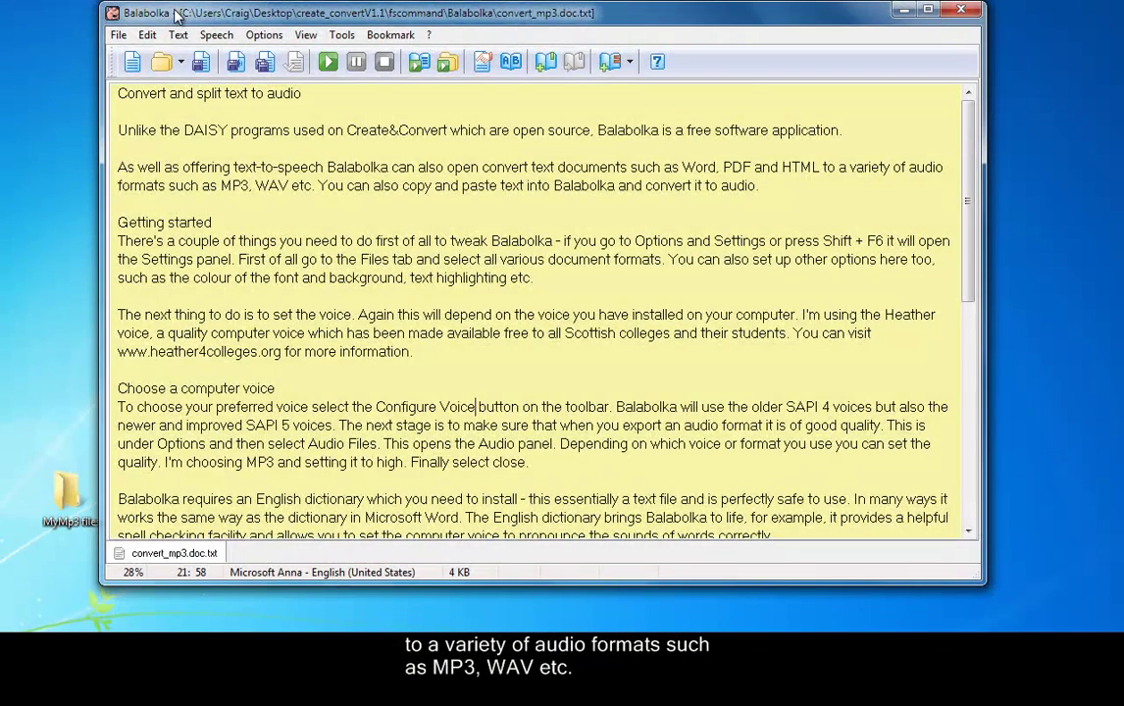
left_click_drag(173, 17, 179, 33)
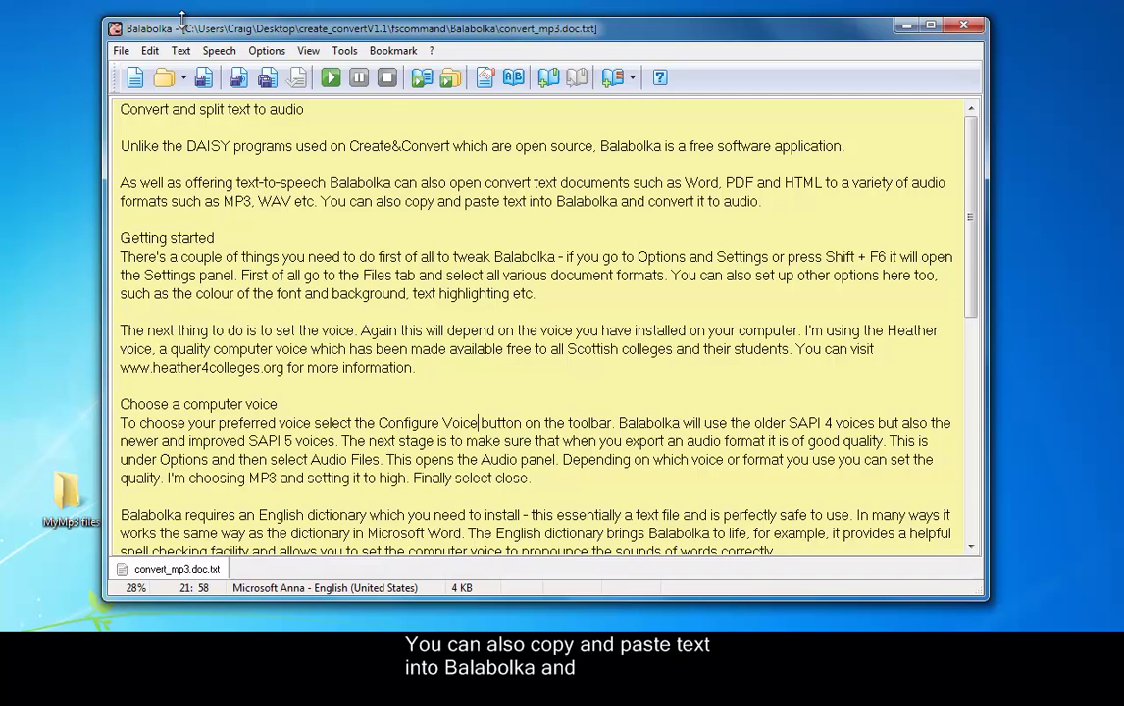
- Review the program settings for document formats, reading, view, pauses, text and hotkeys
left_click(266, 51)
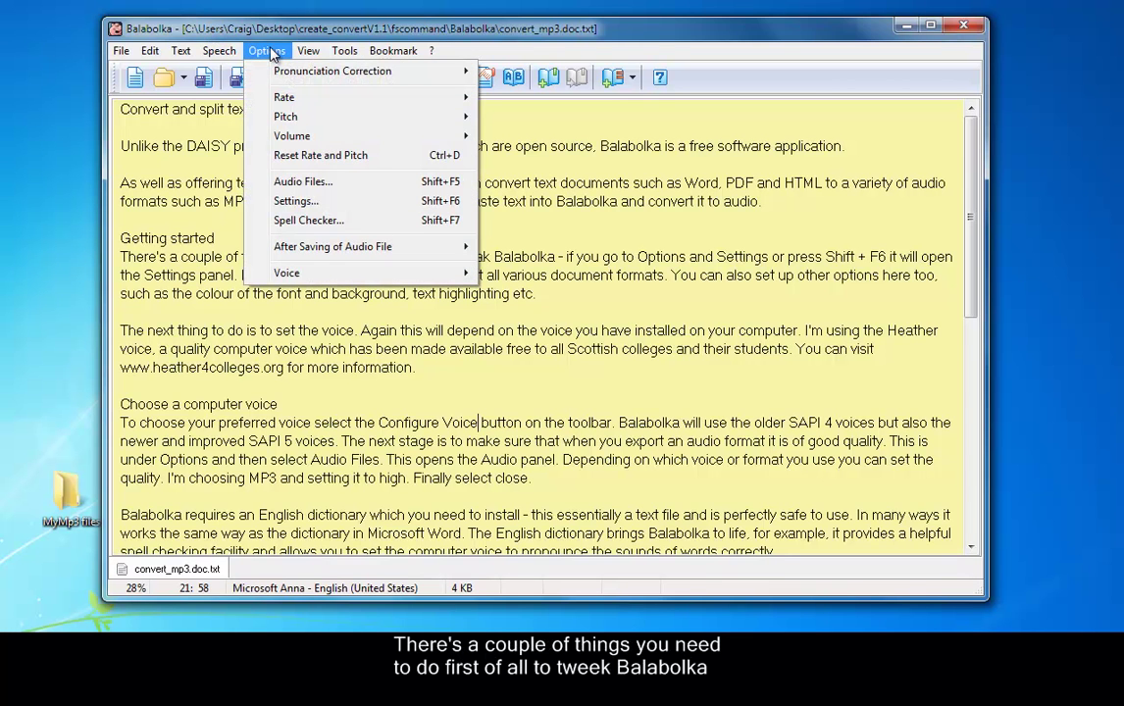
left_click(292, 202)
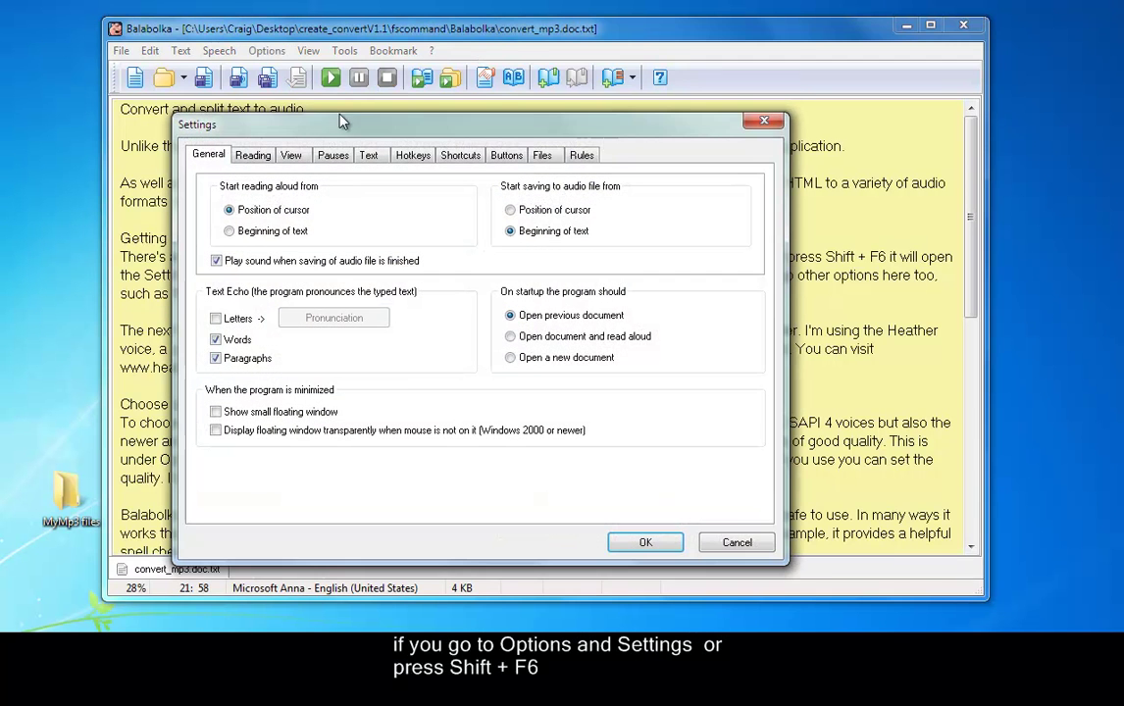
left_click_drag(348, 119, 348, 103)
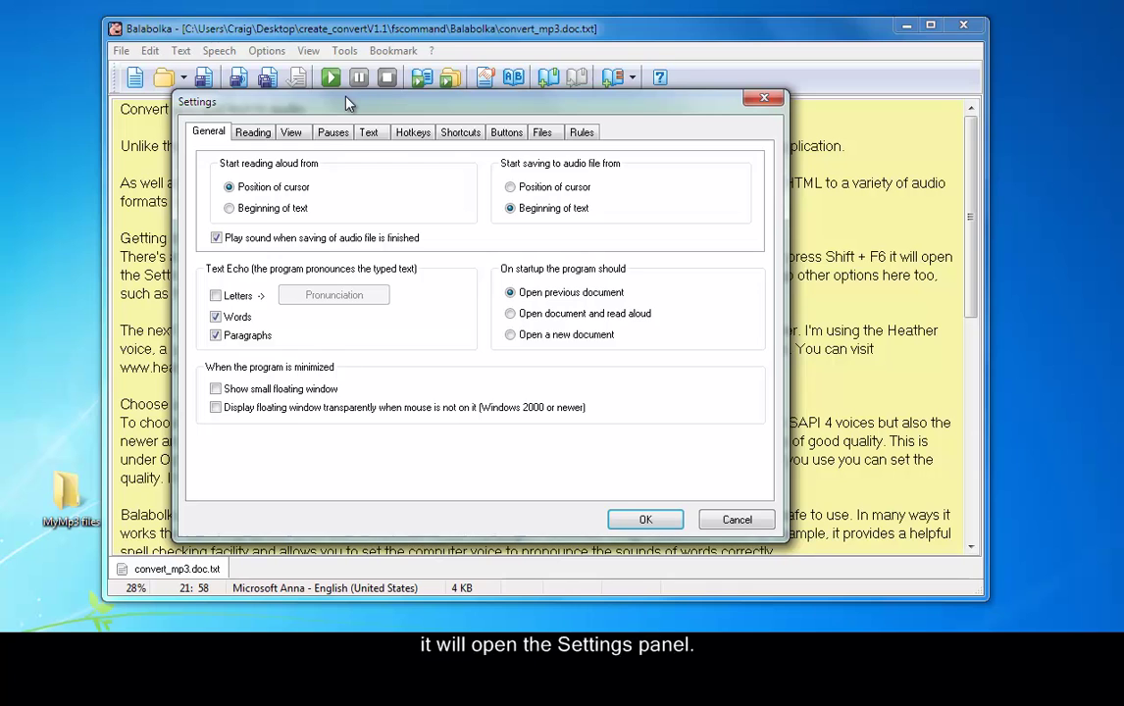
left_click(542, 132)
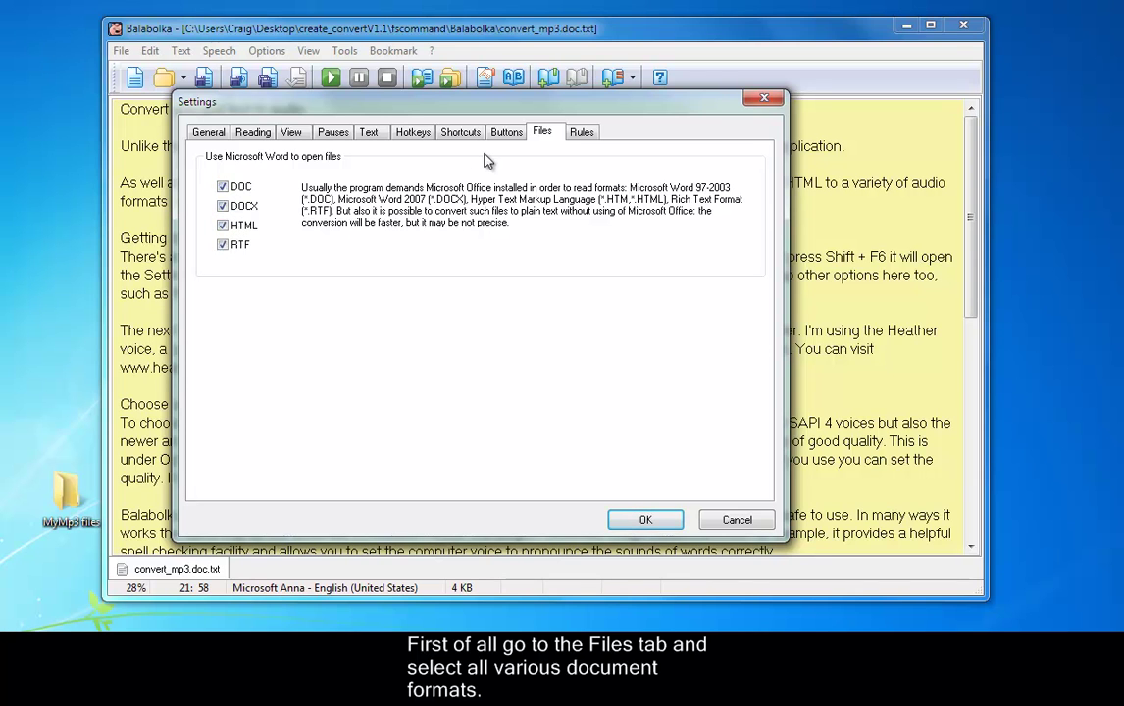
left_click(255, 134)
left_click(292, 134)
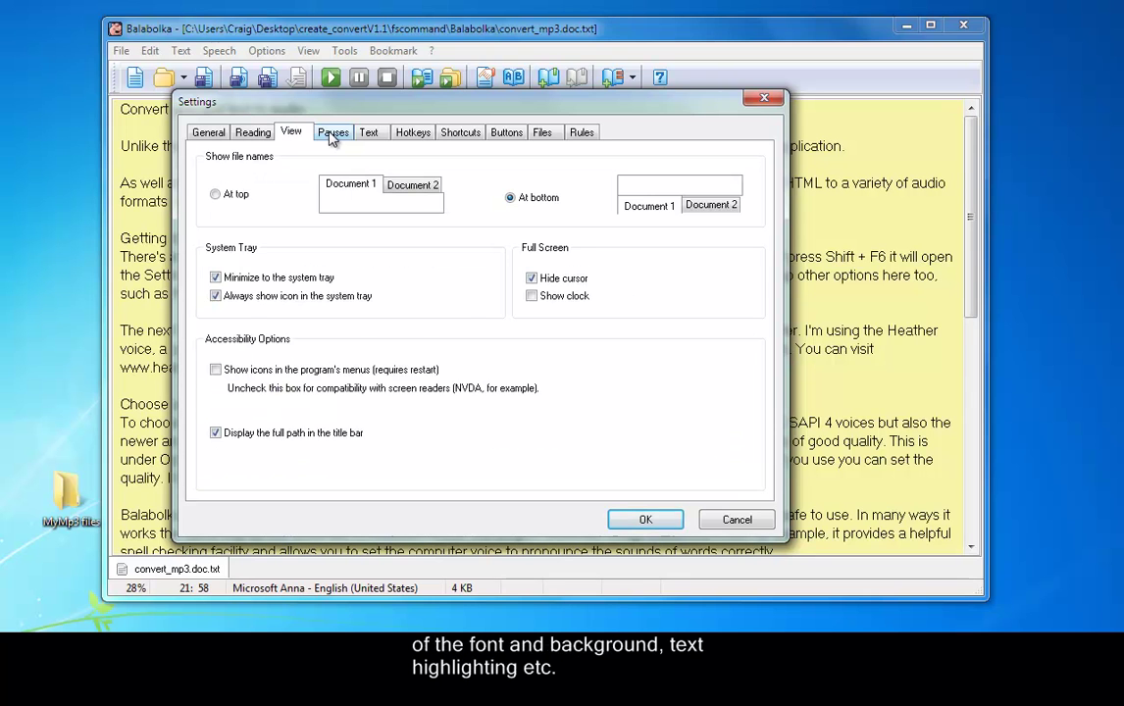
left_click(332, 136)
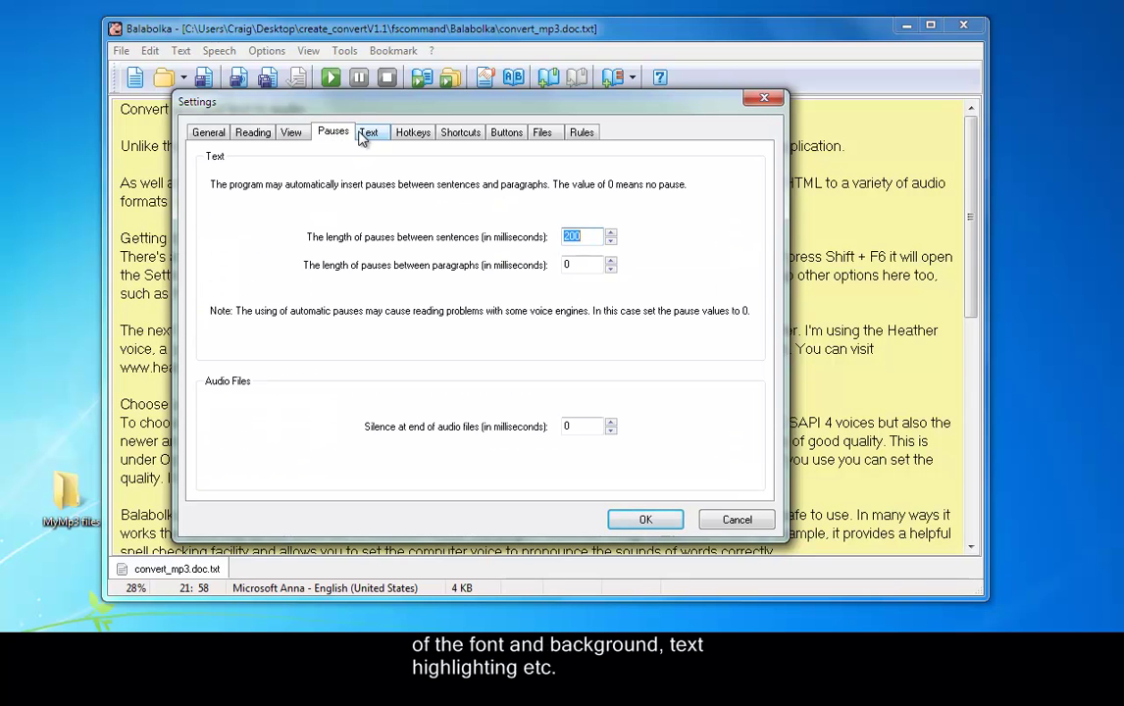
left_click(363, 136)
left_click(397, 138)
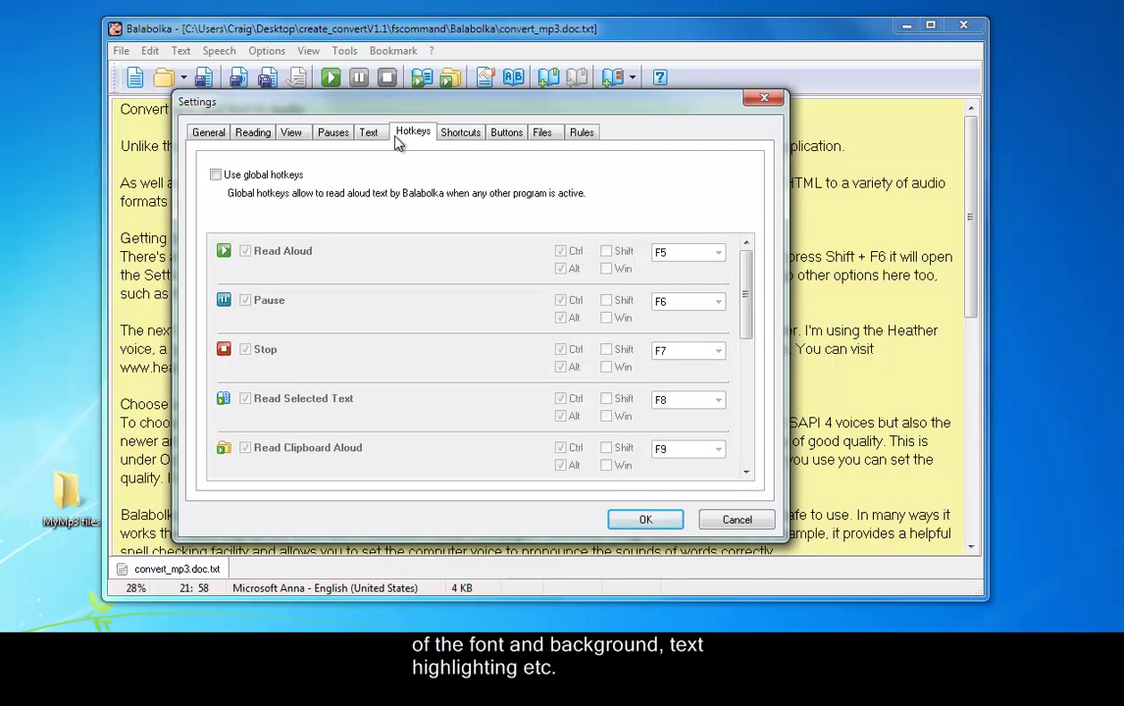
left_click(638, 519)
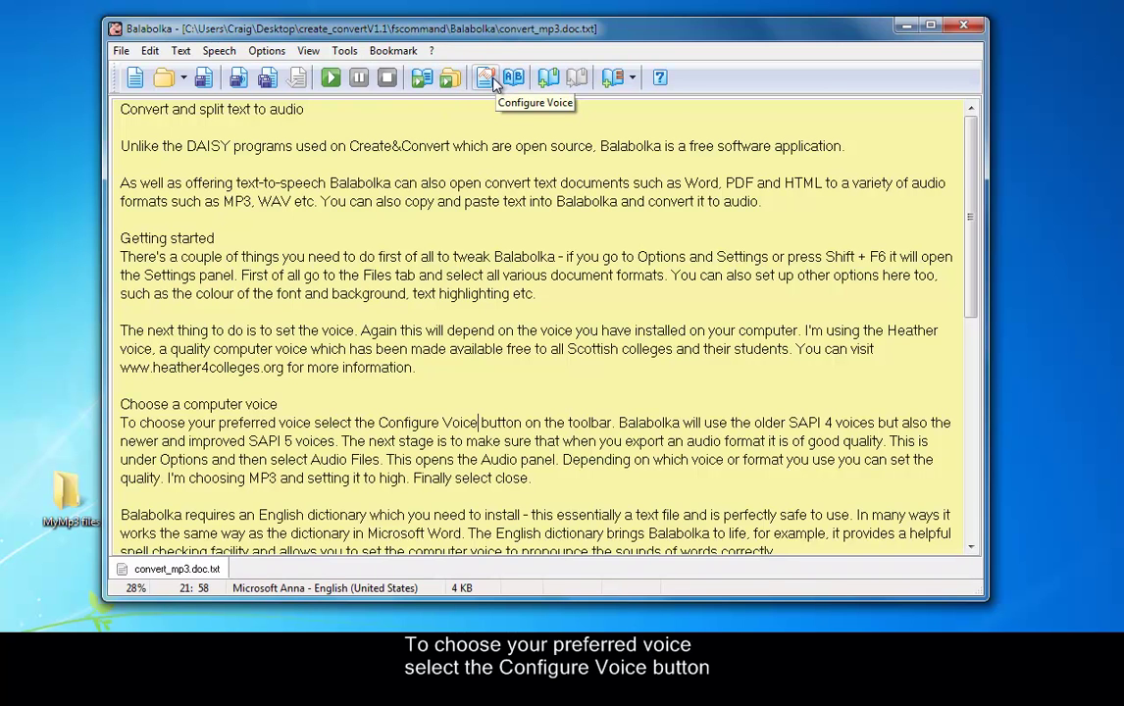
- Choose the SAPI 5 voice CereVoice Heather - English (Scotland) for reading the document
left_click(487, 79)
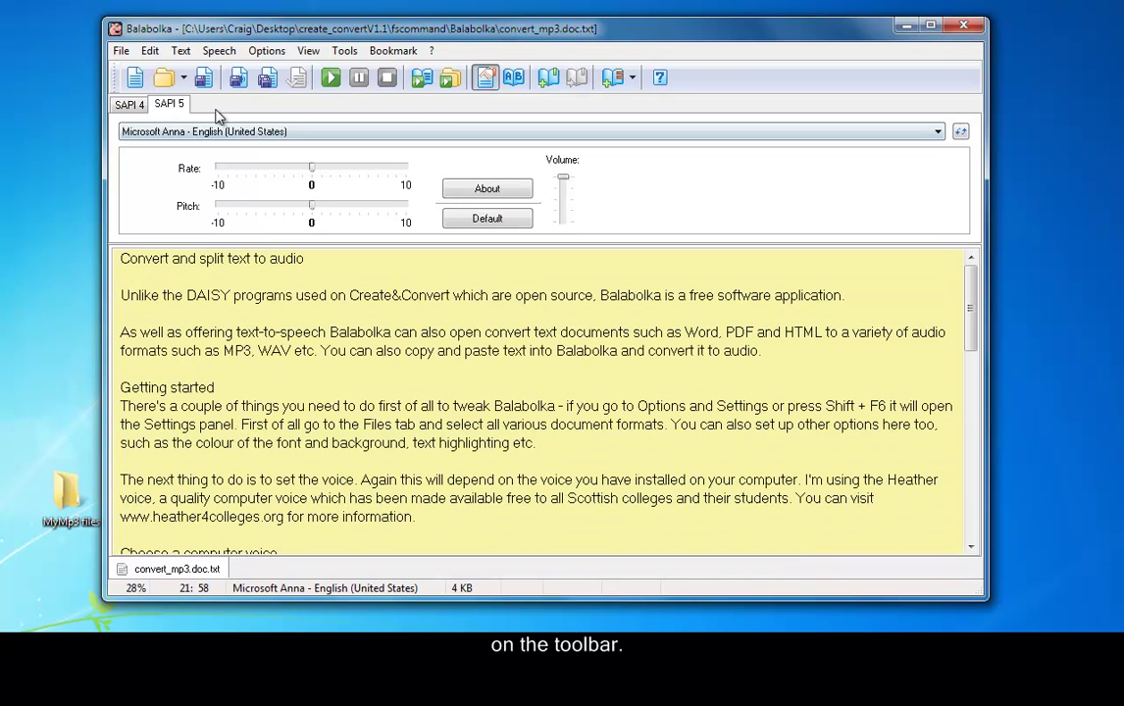
left_click(136, 109)
left_click(168, 106)
left_click(191, 131)
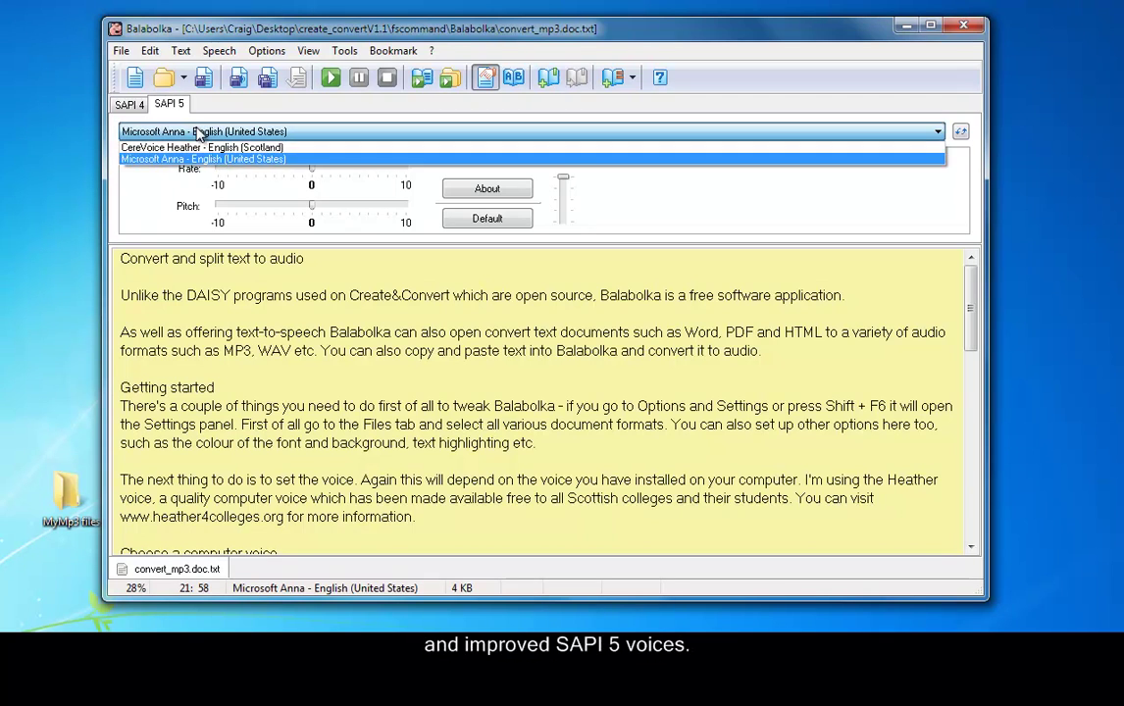
left_click(196, 149)
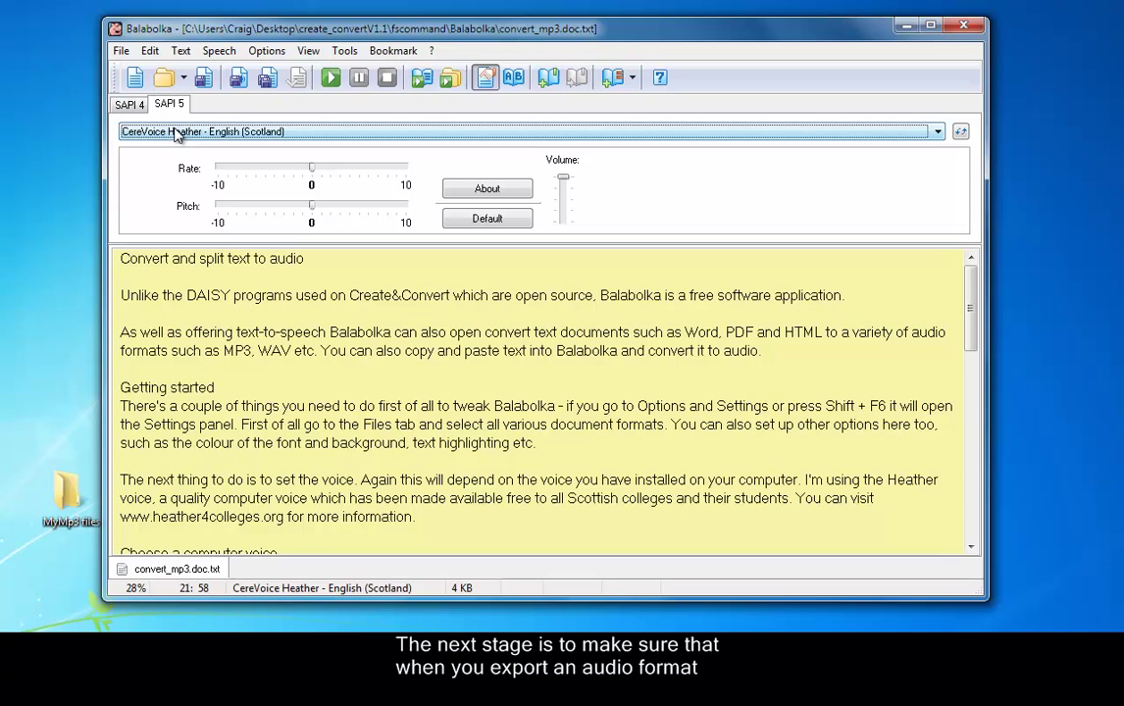
- Set the MP3 export's variable bitrate to the highest quality, VBR 0, in the audio file options
left_click(269, 52)
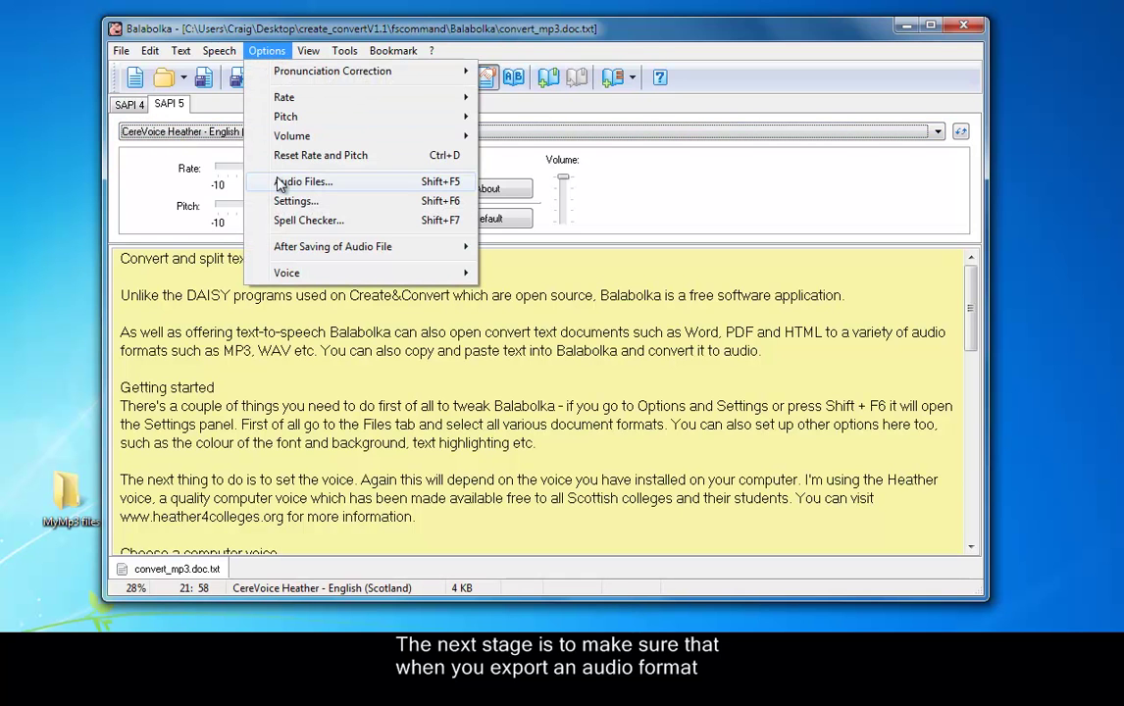
left_click(282, 183)
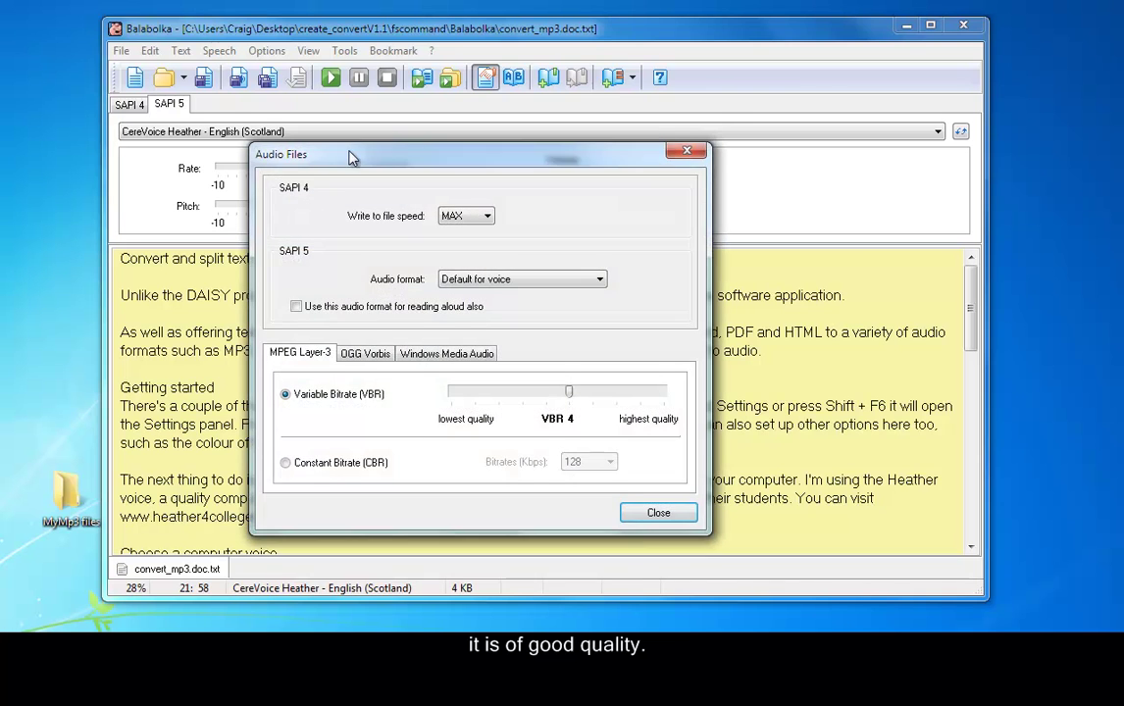
left_click_drag(351, 156, 350, 134)
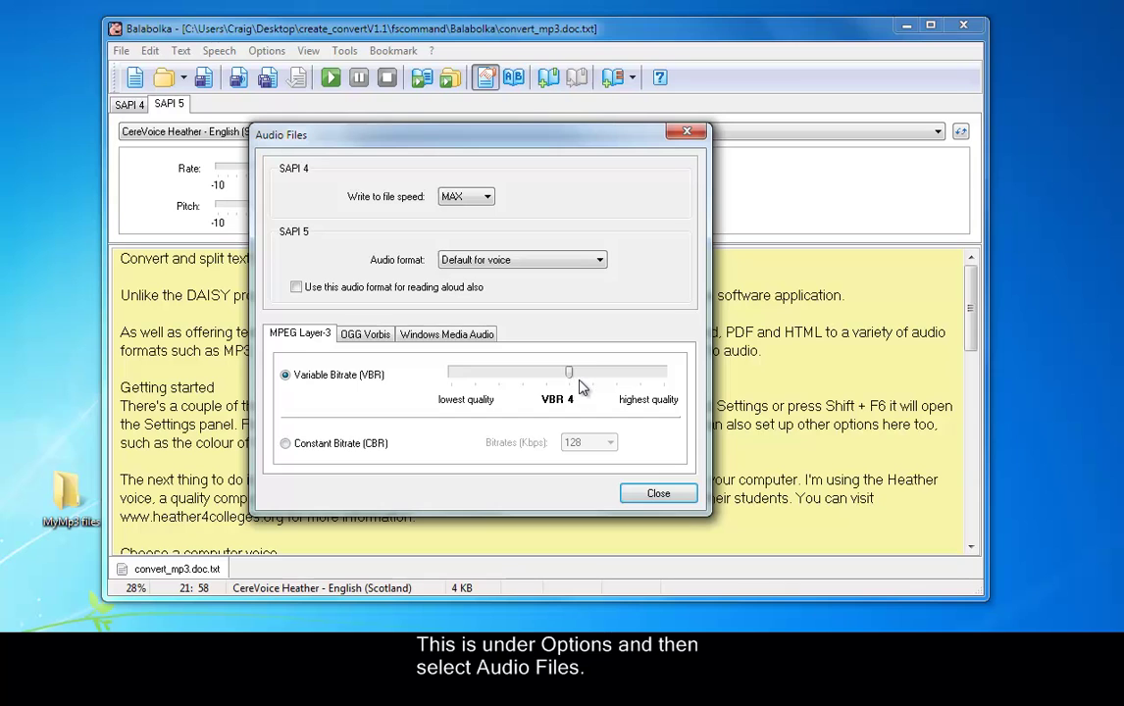
left_click_drag(580, 373, 673, 377)
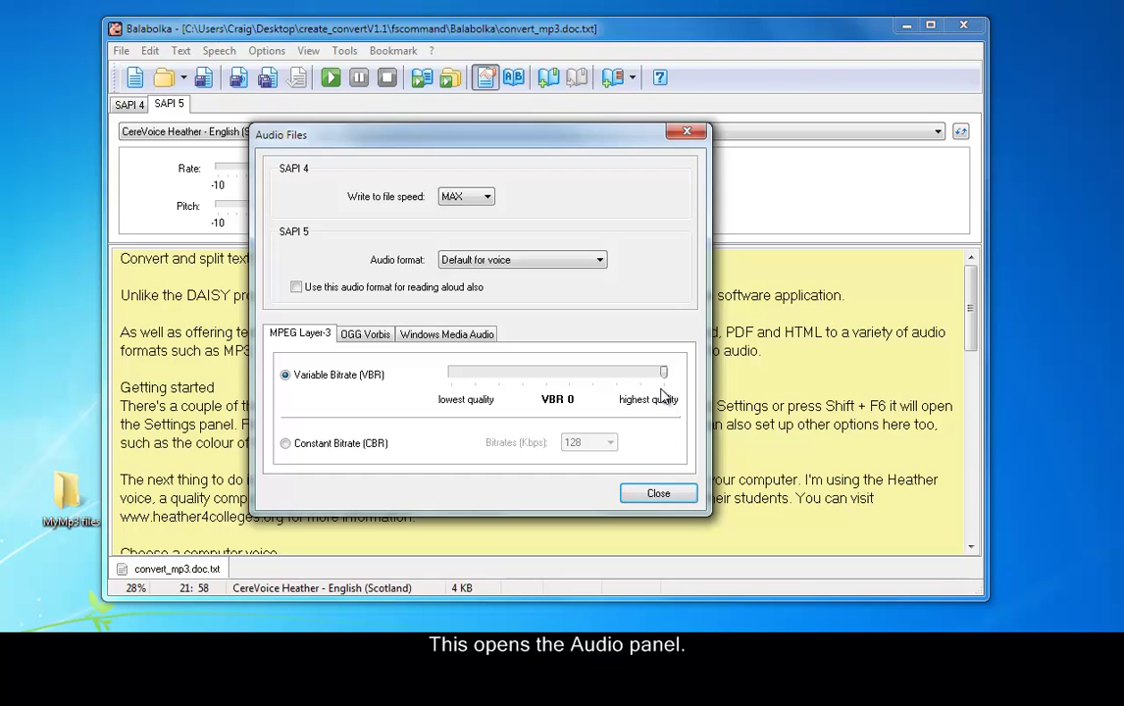
left_click(666, 494)
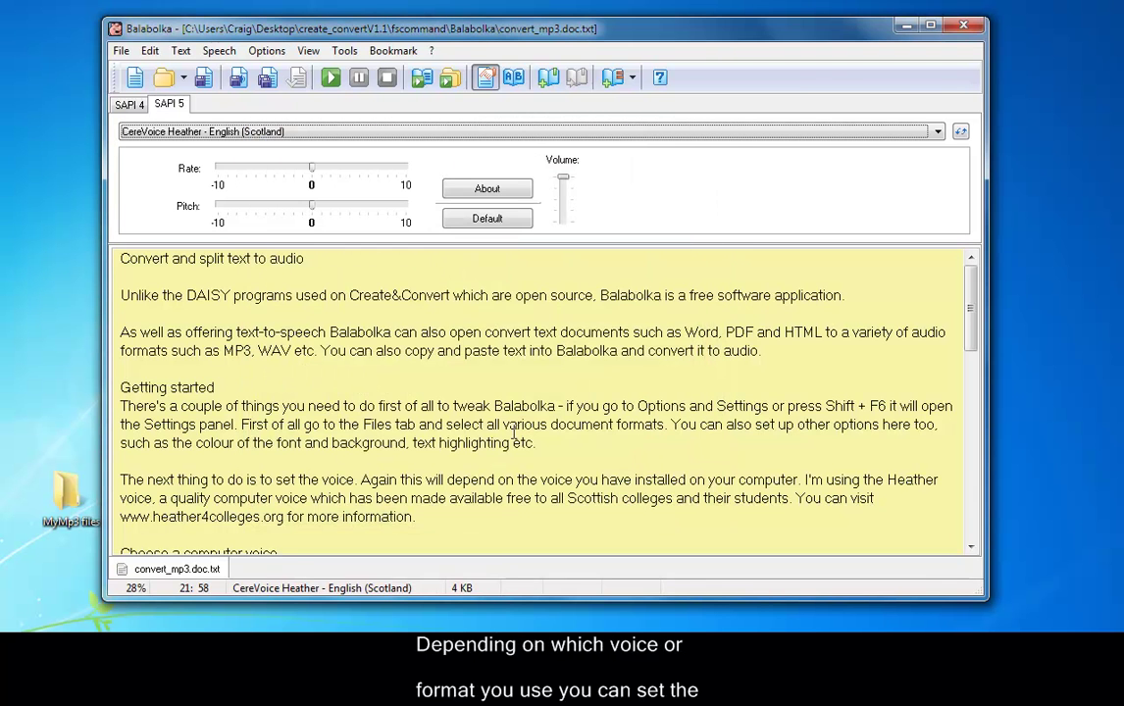
- Hide the voice settings and switch to Create&Convert to view its additional file downloads, including the English lexicon for Balabolka
left_click(486, 81)
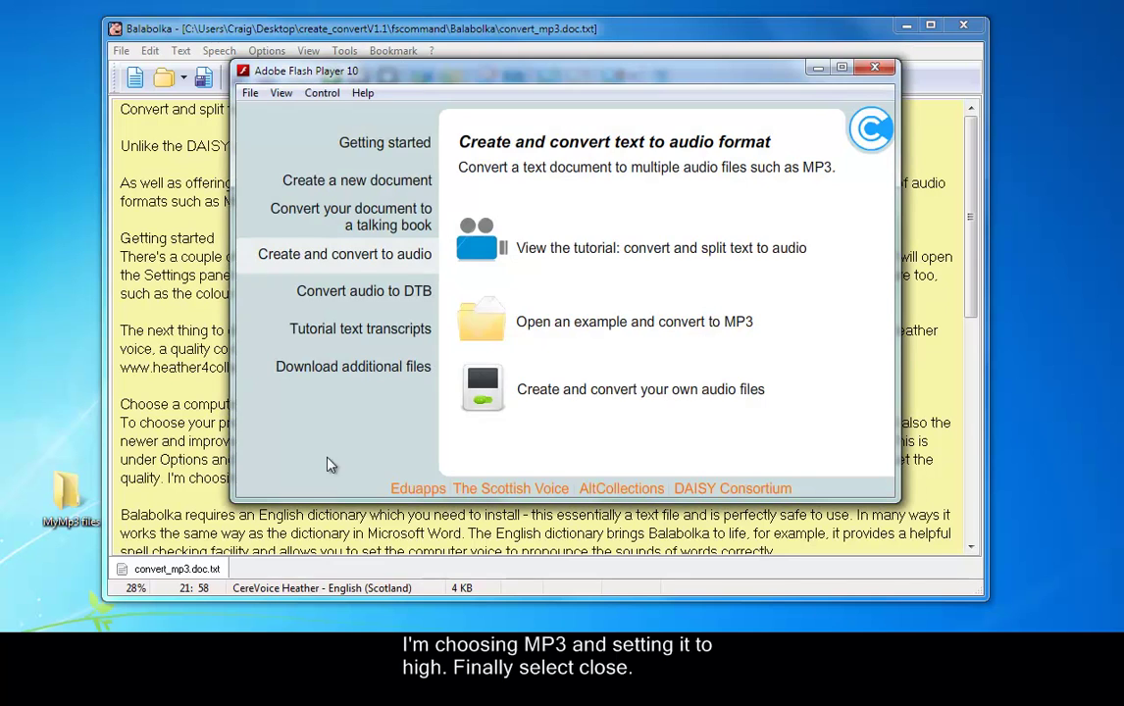
left_click(354, 377)
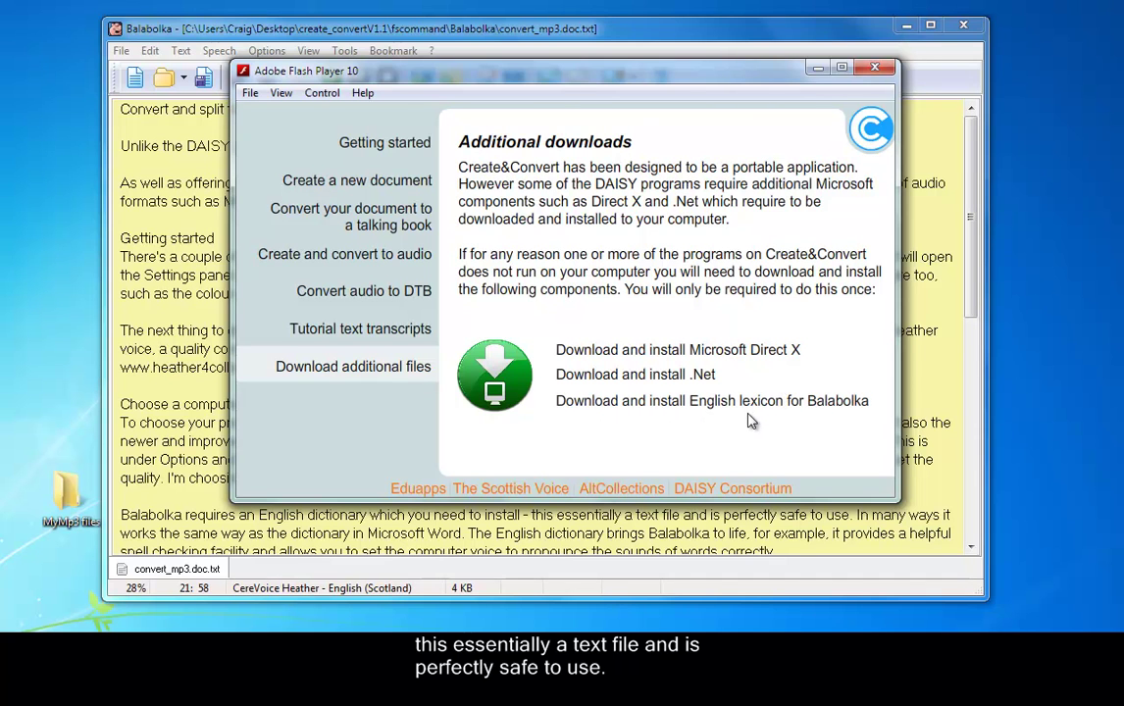
left_click(635, 50)
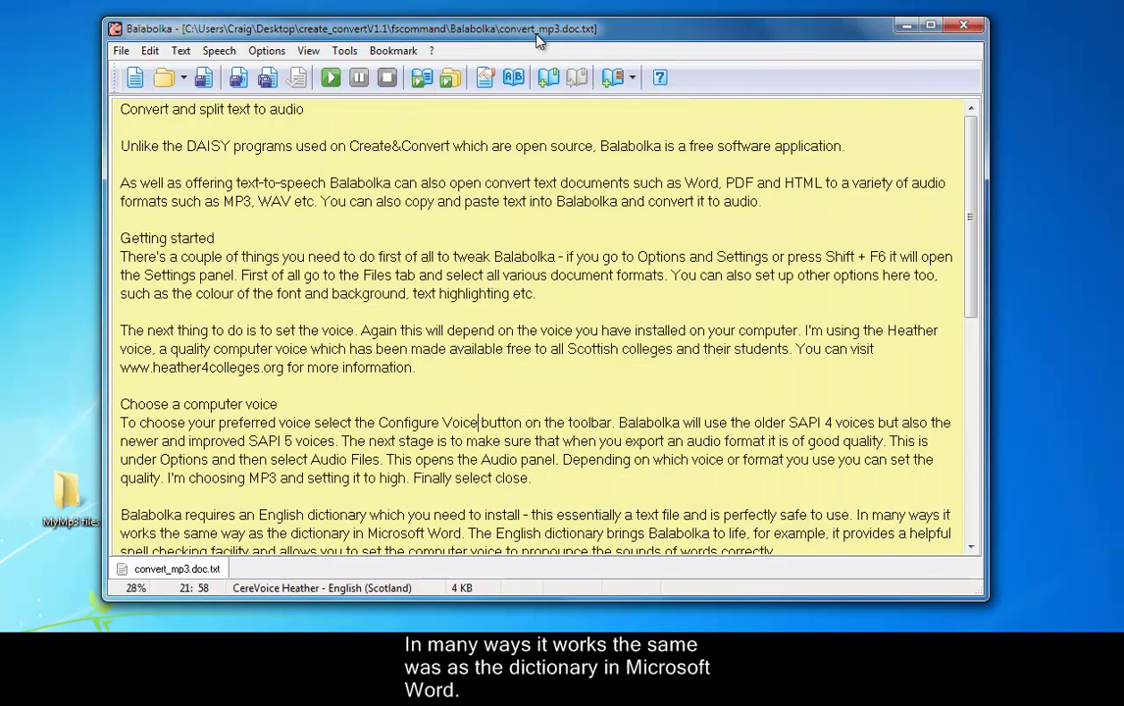
- Examine the pronunciation correction rules in the default dictionary without changing them
left_click(343, 53)
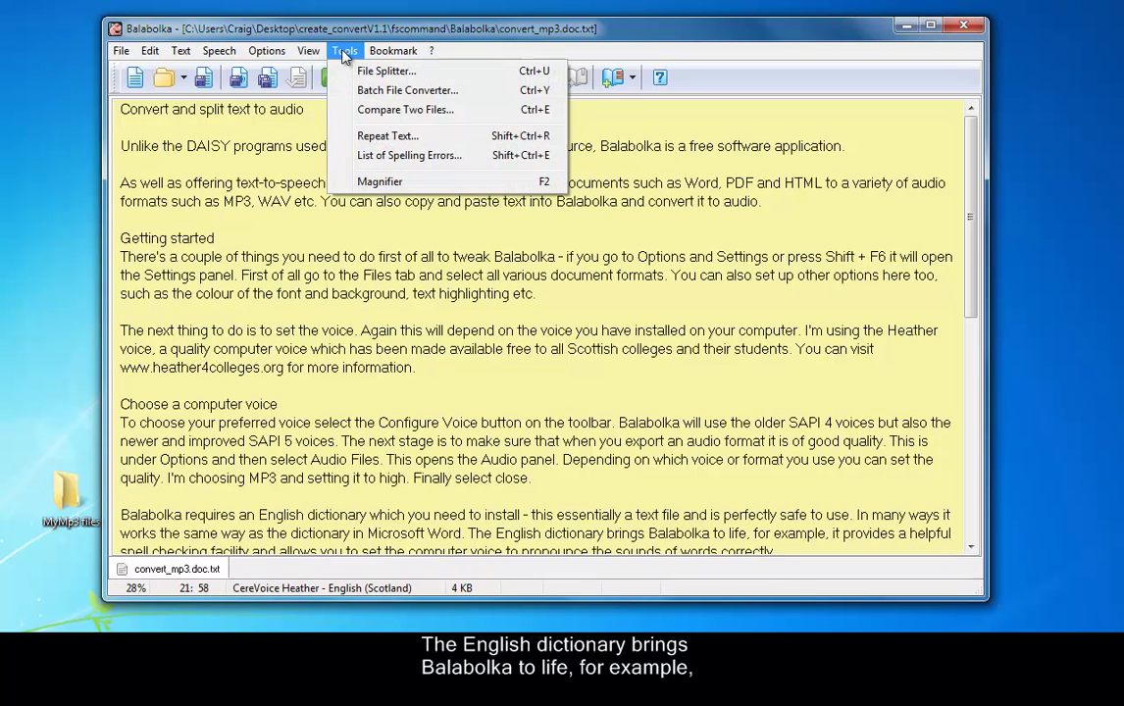
left_click(382, 157)
left_click(723, 182)
right_click(511, 186)
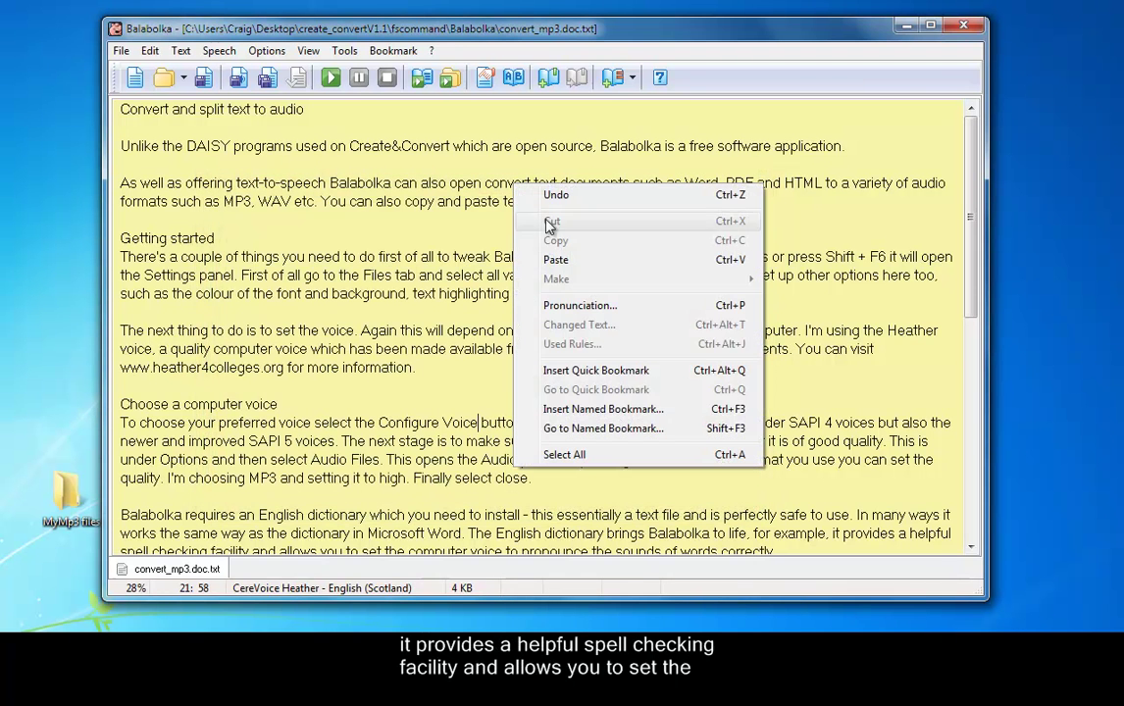
left_click(566, 308)
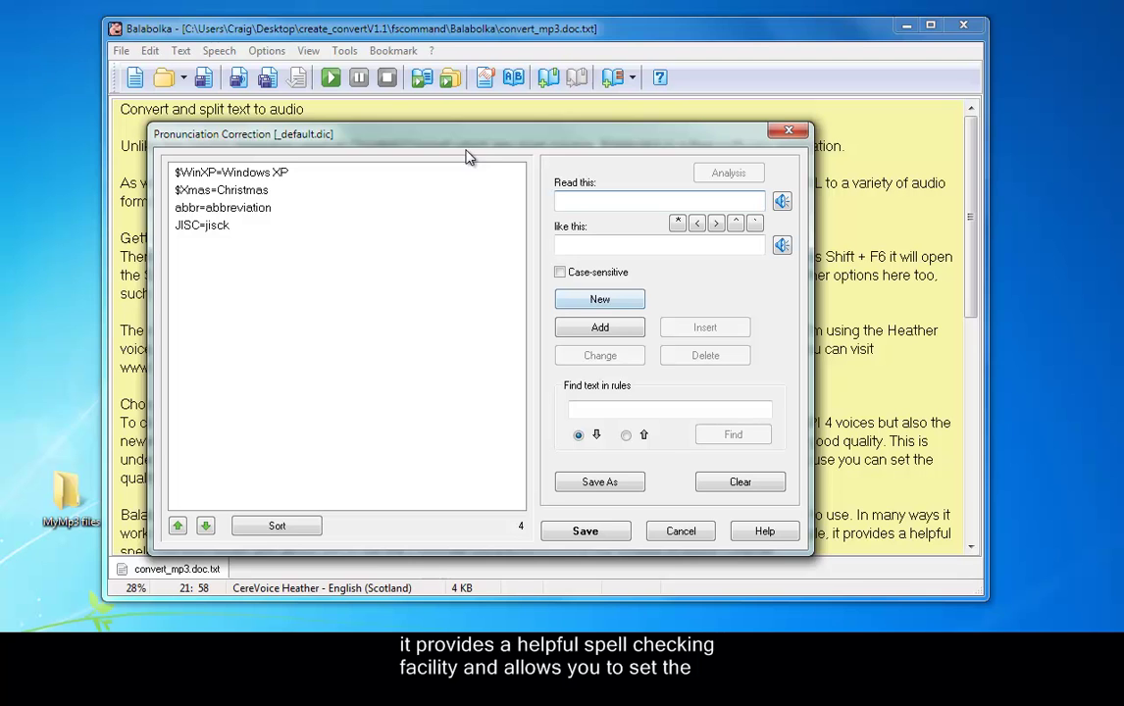
left_click_drag(467, 151, 481, 147)
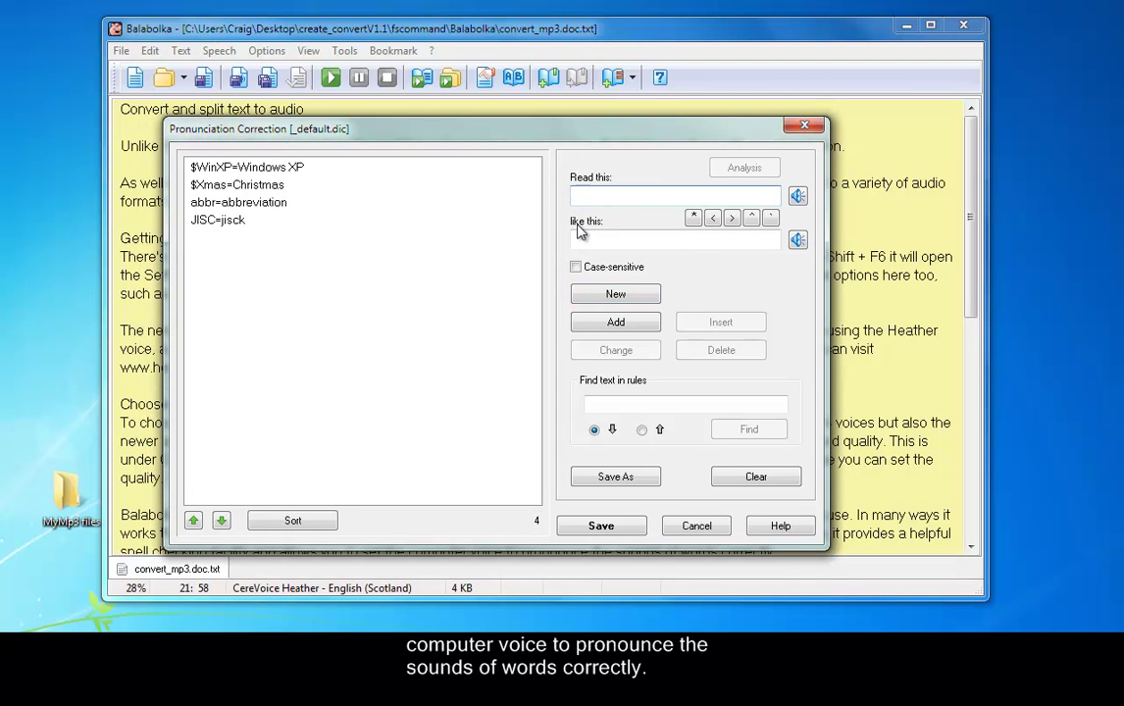
left_click(697, 527)
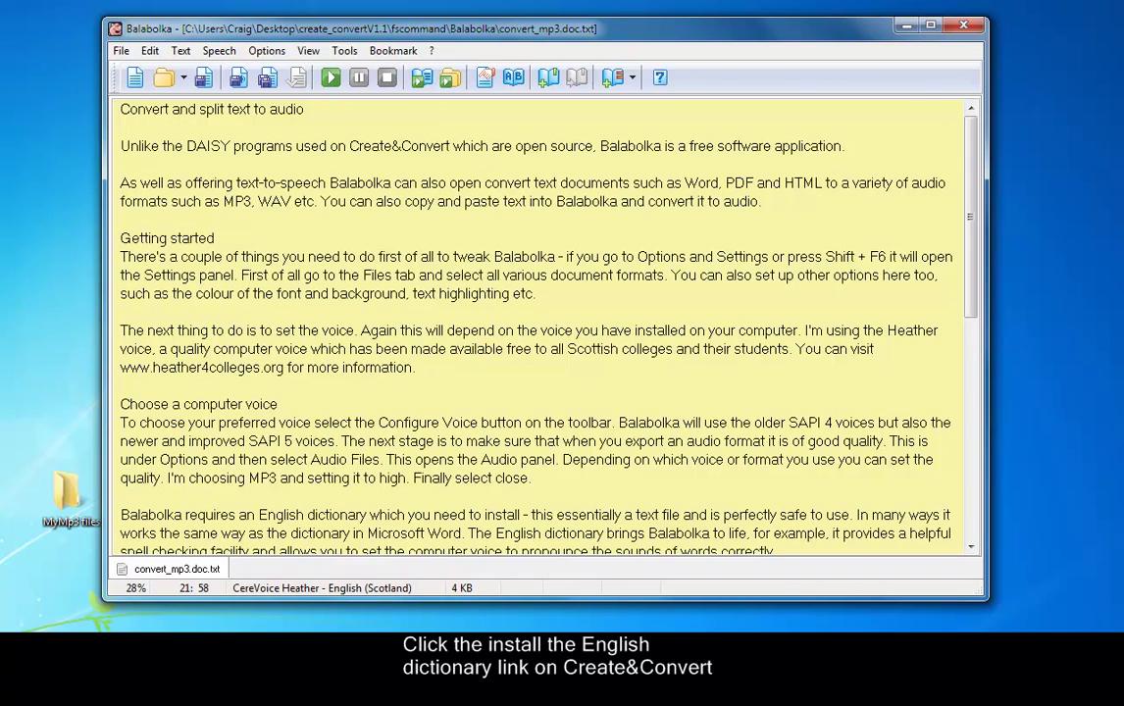
- Switch to Create&Convert and check the download link for Balabolka's English lexicon
key("alt+Tab")
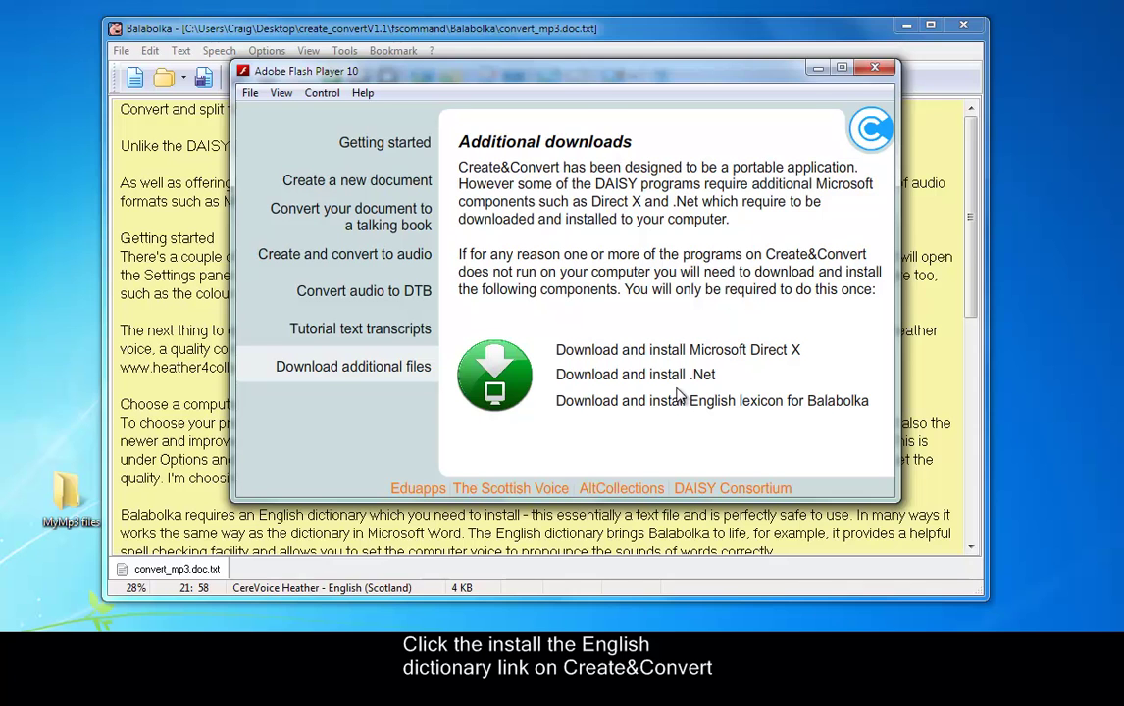
left_click(874, 70)
- Select the English.dic dictionary and the English.hmg homographs among the dictionaries, and hide the dictionary list
left_click(514, 79)
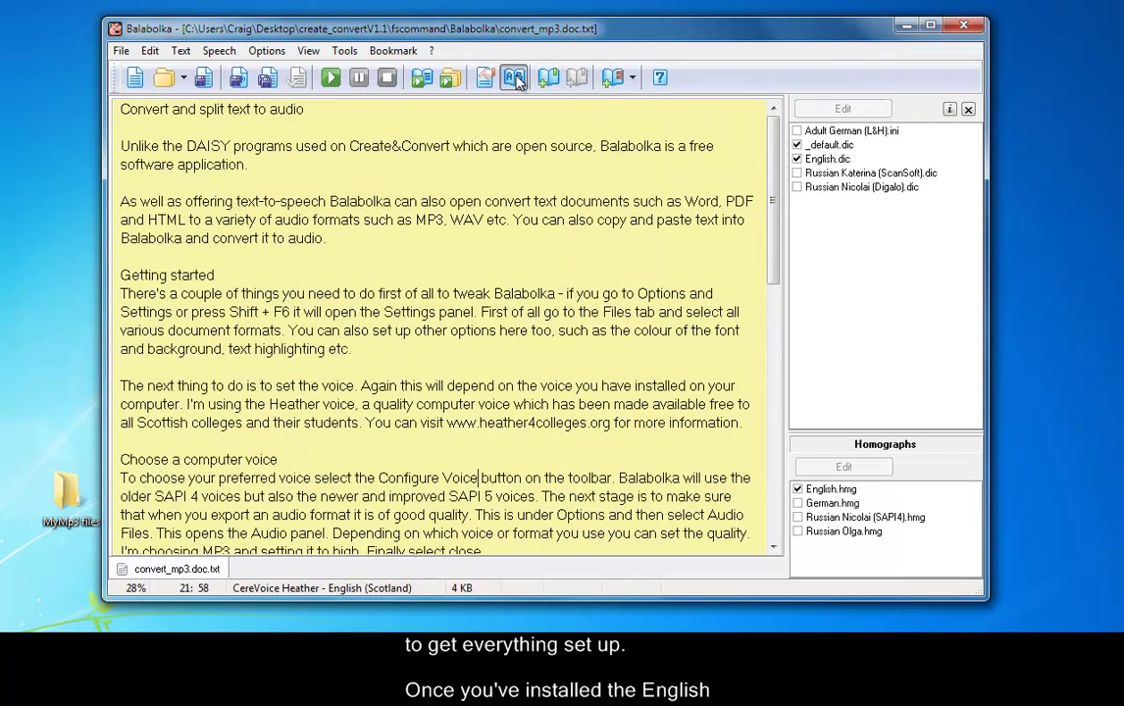
left_click(797, 159)
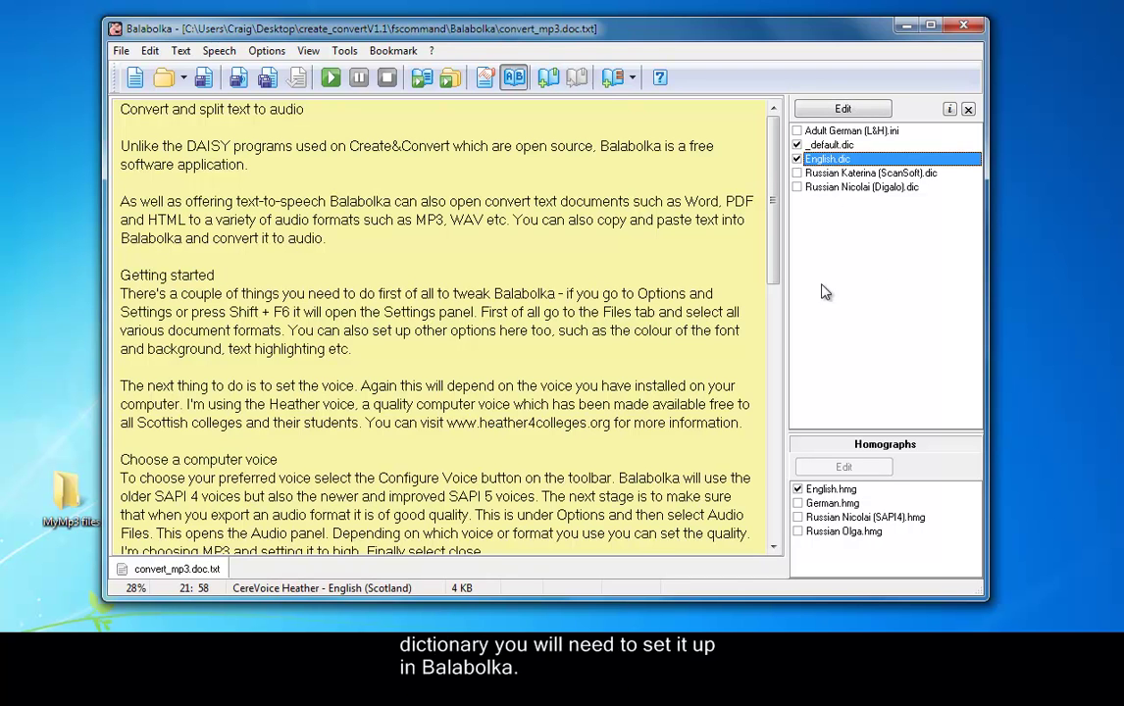
left_click(798, 489)
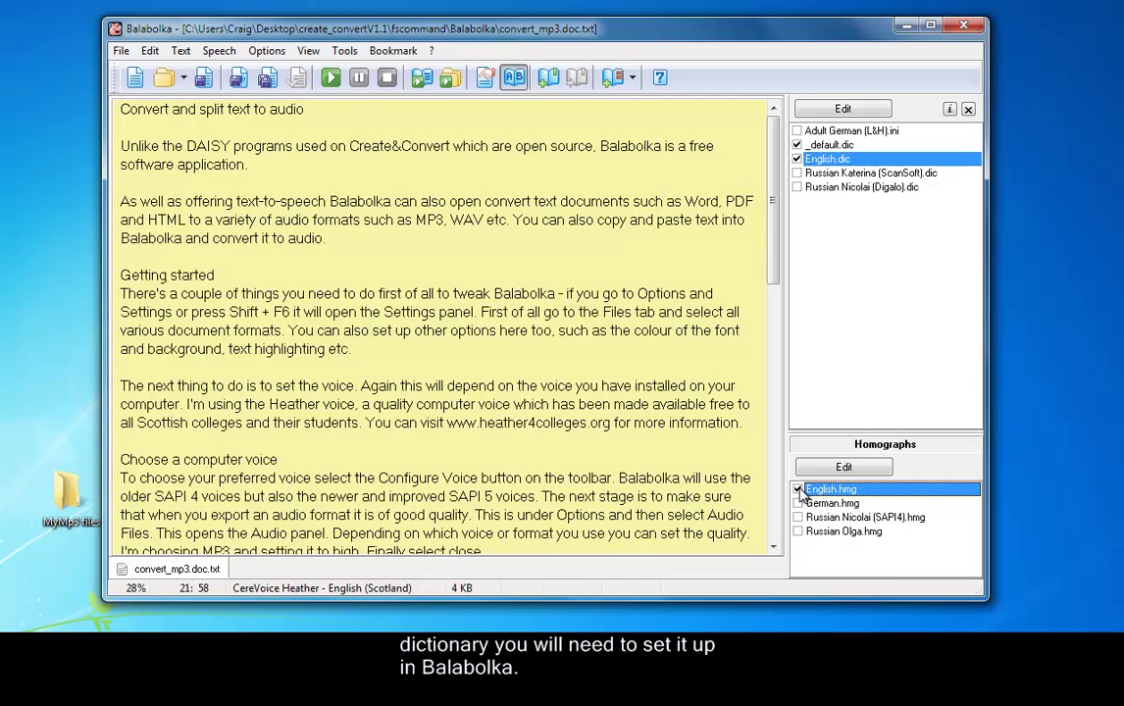
left_click(513, 77)
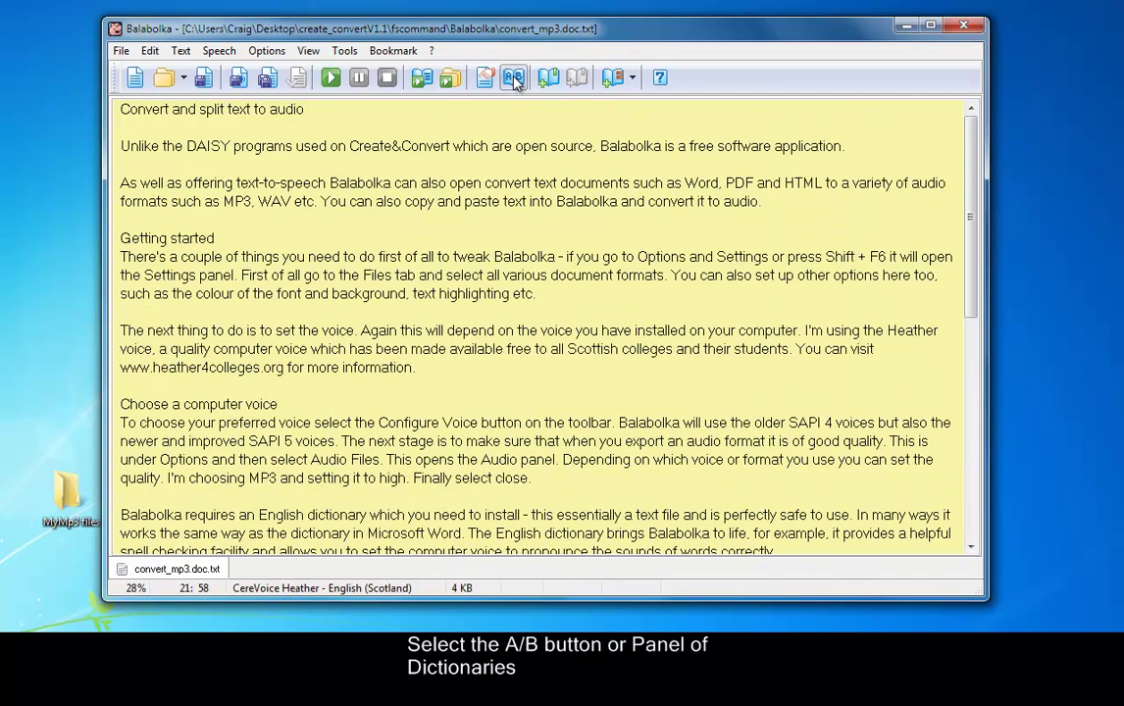
- Place the cursor at the start of the document and jump to the bookmark Choose a computer voice
left_click(125, 114)
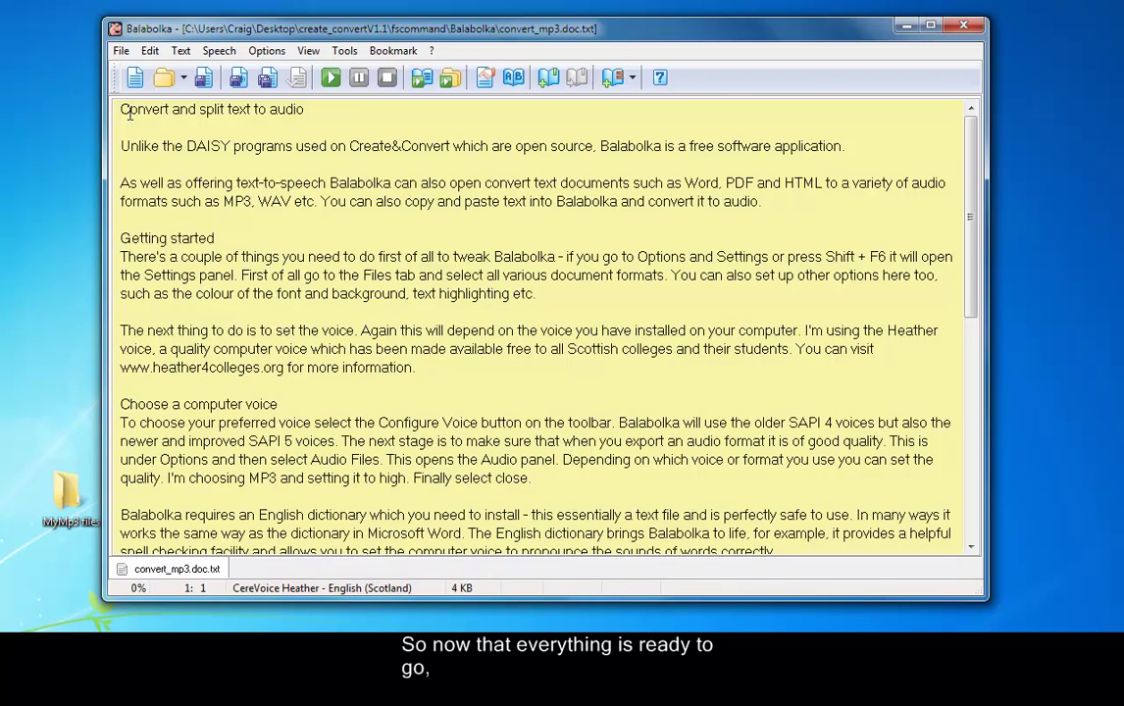
left_click(121, 50)
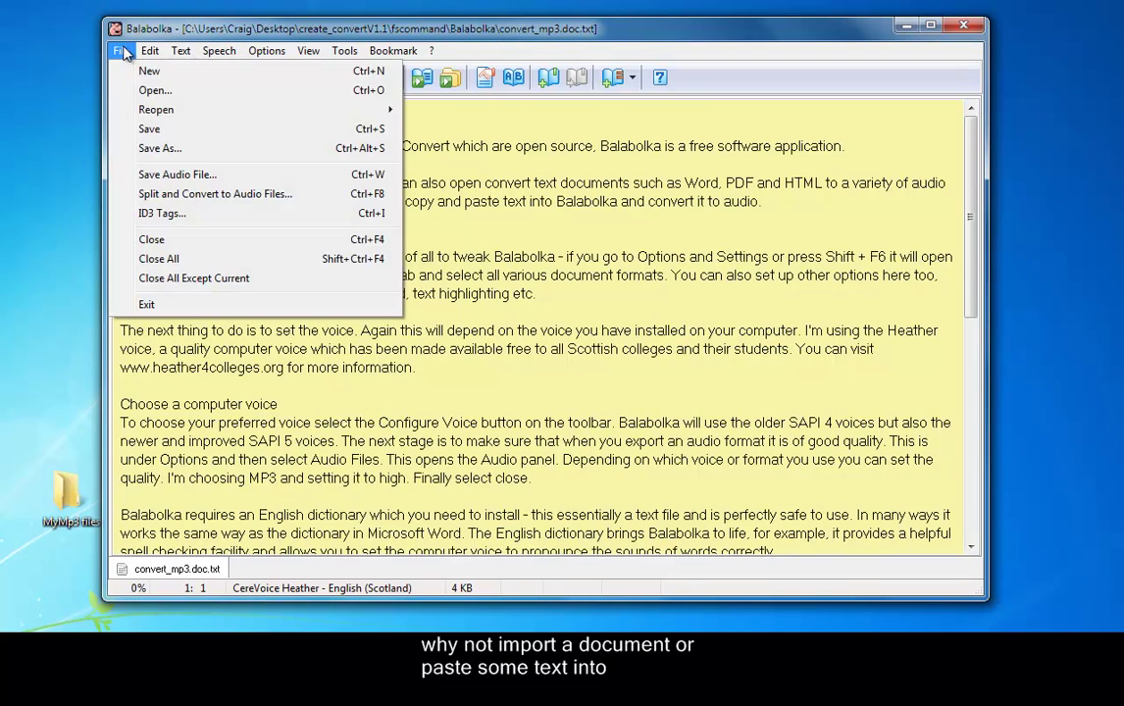
left_click(123, 51)
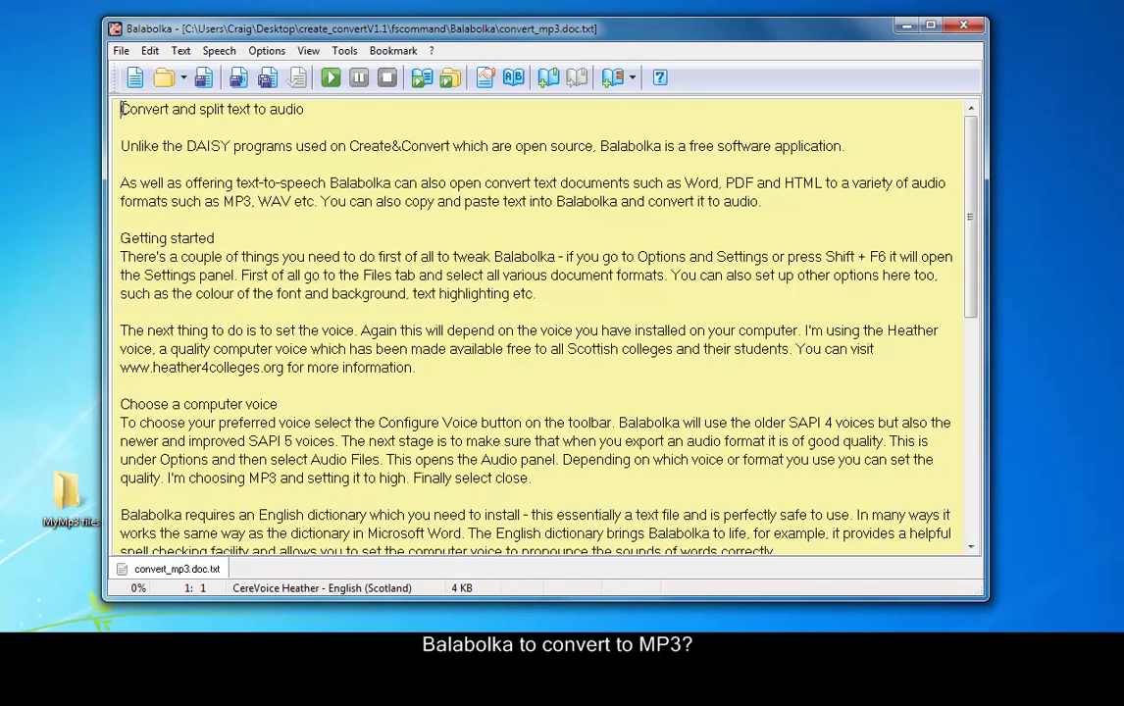
left_click(633, 78)
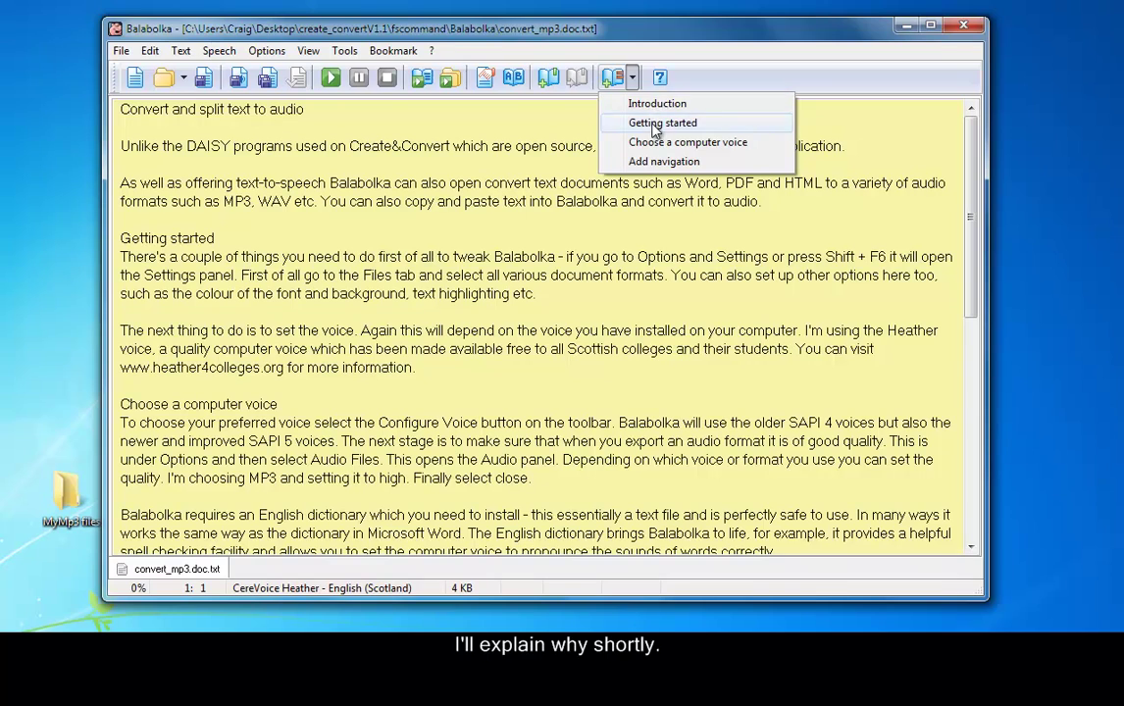
left_click(652, 142)
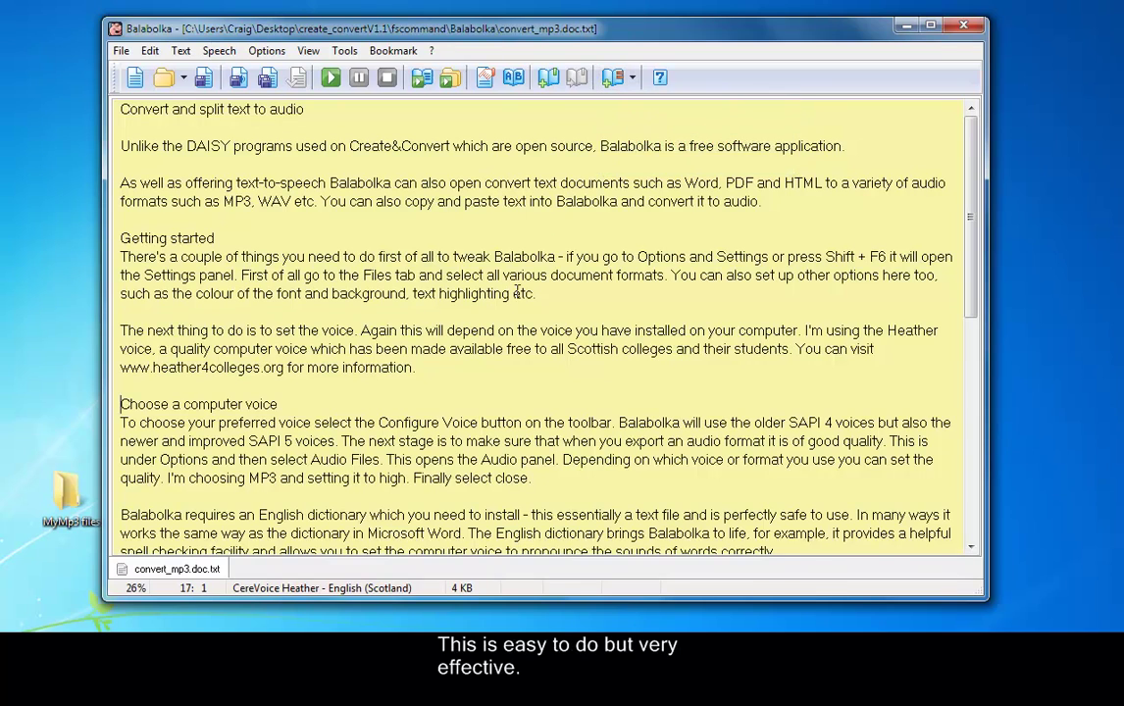
- Add the heading "Conclusion" directly above the paragraph beginning "Balabolka will split and convert text by size of text blocks"
scroll(509, 303, "down", 4)
scroll(509, 303, "down", 2)
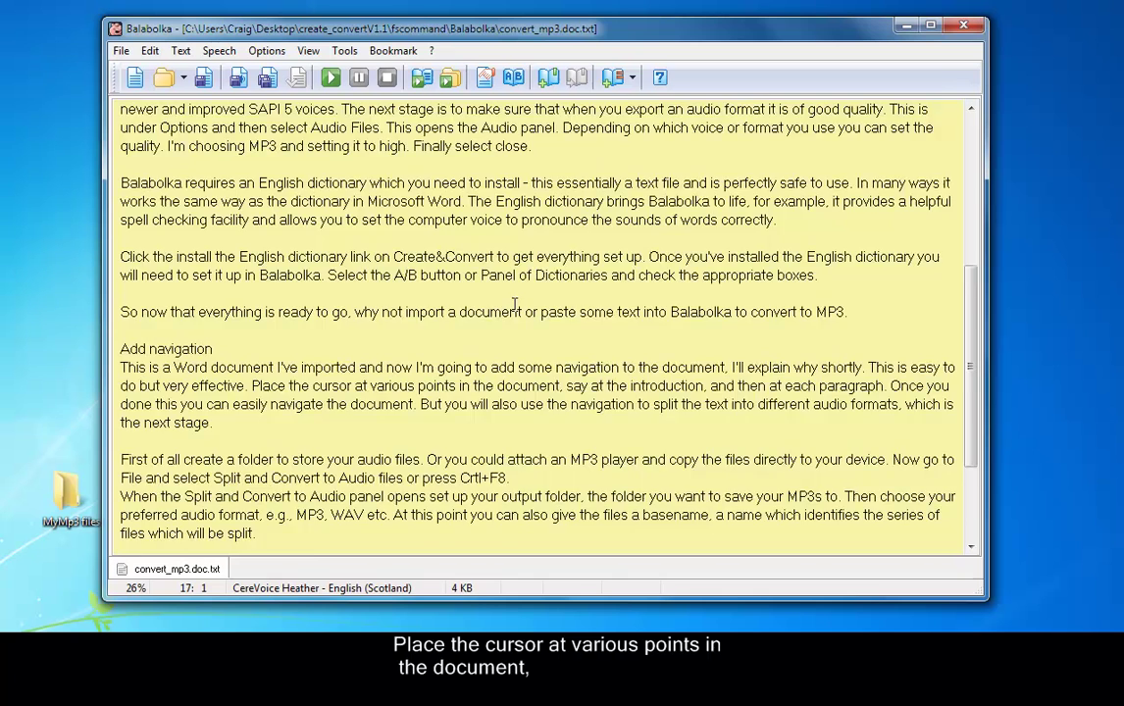
scroll(514, 304, "down", 3)
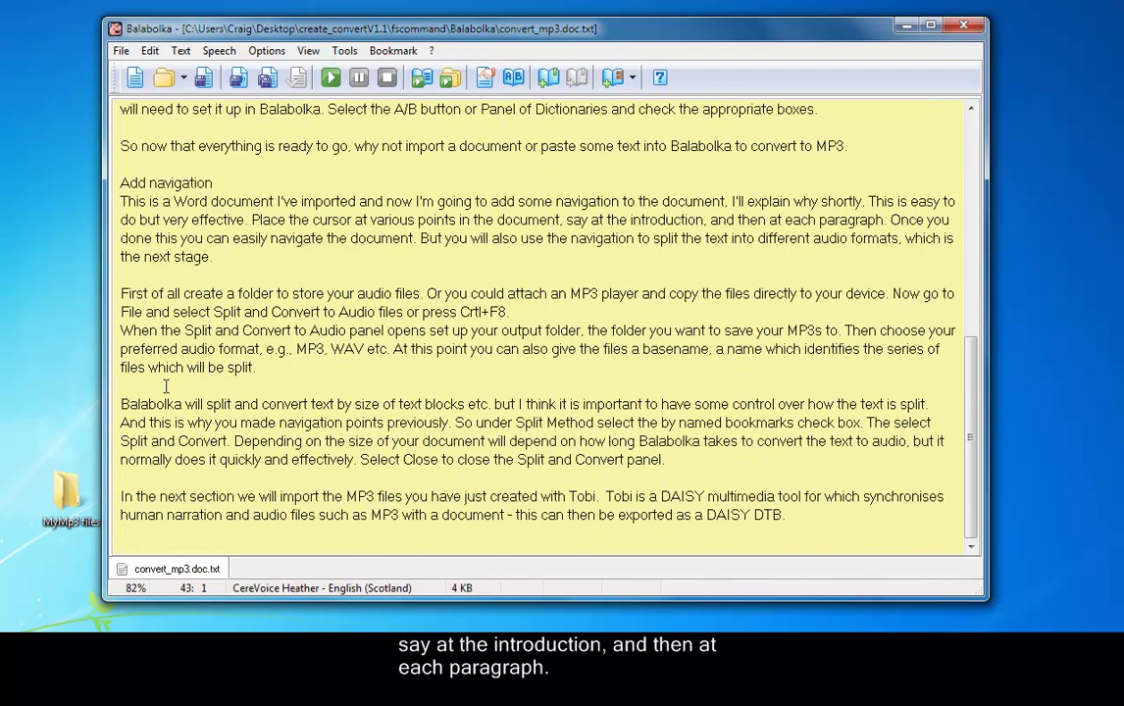
key("Return")
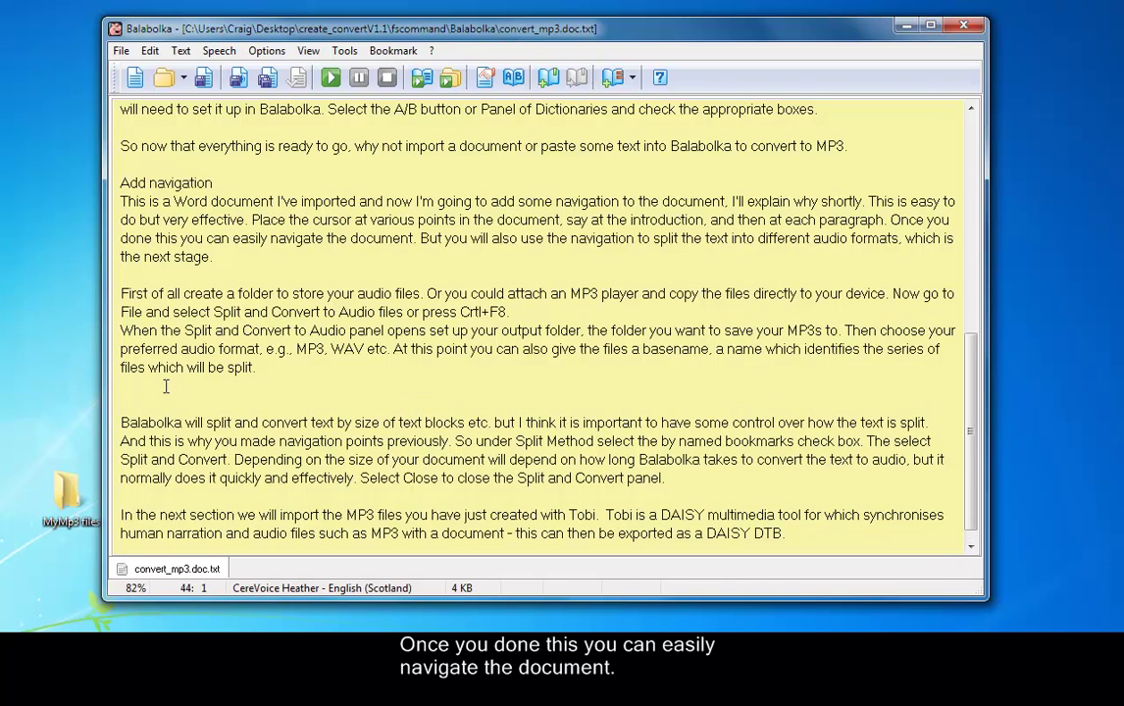
type("Conclusion")
- Add a named bookmark called Conclusion at the Conclusion heading, using the heading's copied text as its name
left_click_drag(186, 401, 123, 397)
key("ctrl+c")
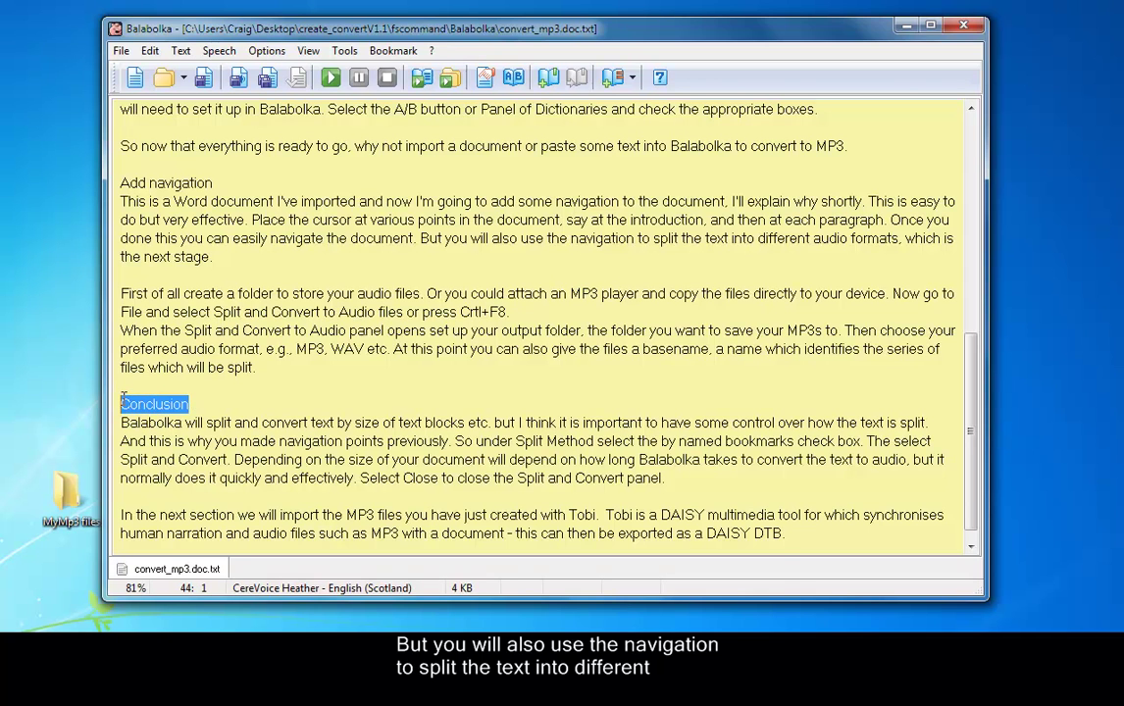
left_click(632, 78)
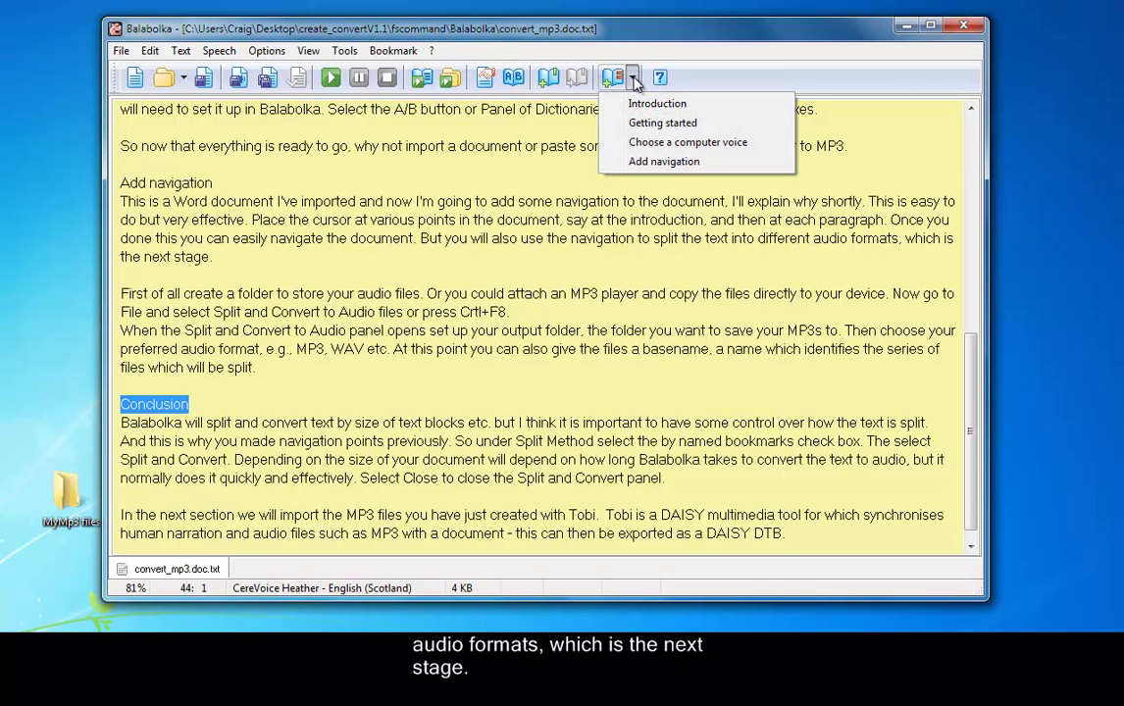
left_click(615, 80)
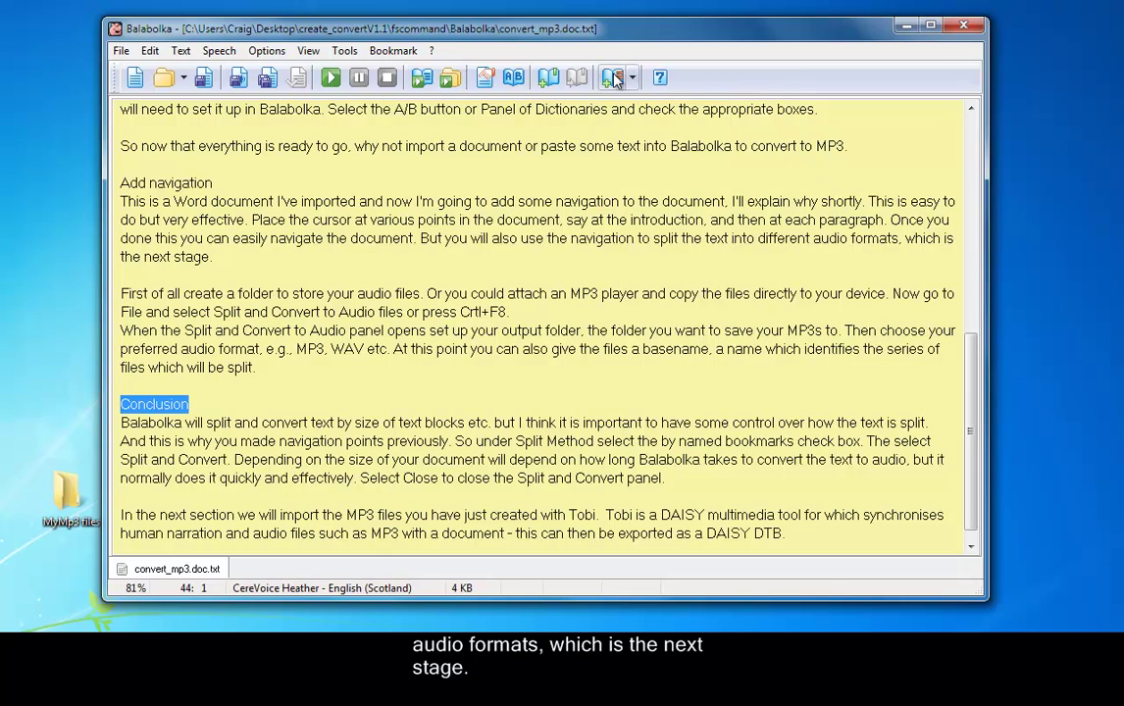
key("ctrl+v")
left_click(470, 369)
- Check the document's navigation by jumping to the Introduction bookmark and to the Getting started bookmark
left_click(631, 78)
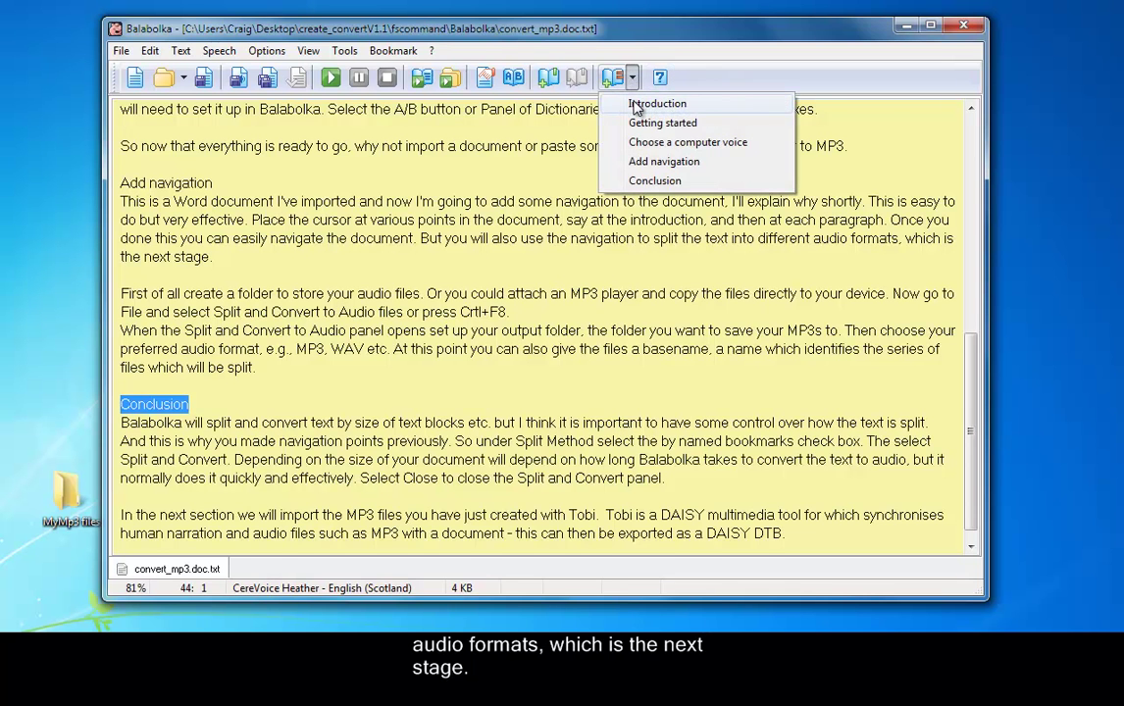
left_click(638, 105)
left_click(631, 78)
left_click(639, 124)
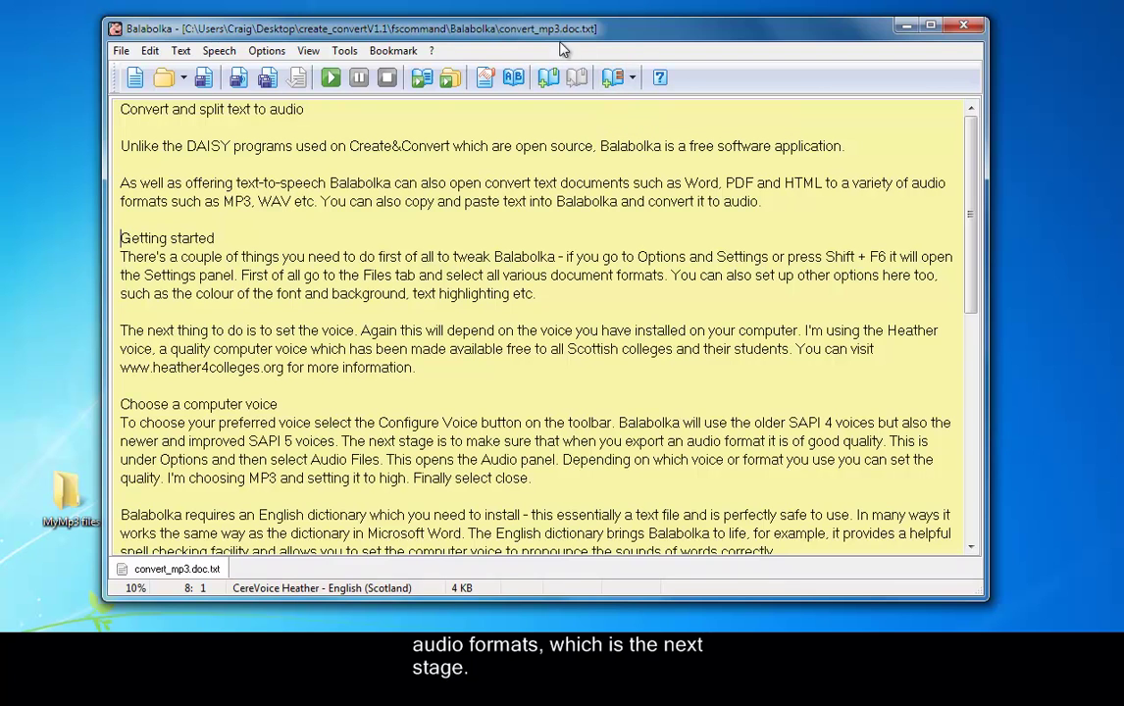
- Move the MyMp3 files folder higher up on the desktop, view its contents and close it
left_click_drag(72, 496, 71, 307)
double_click(71, 306)
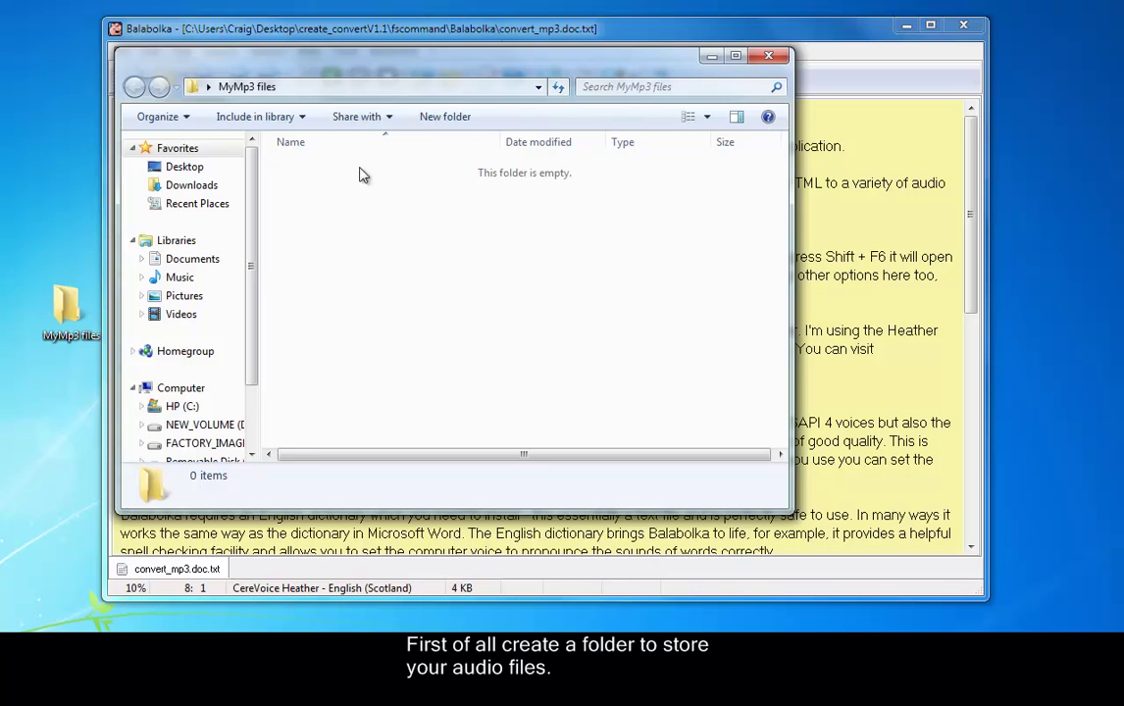
left_click_drag(510, 65, 541, 68)
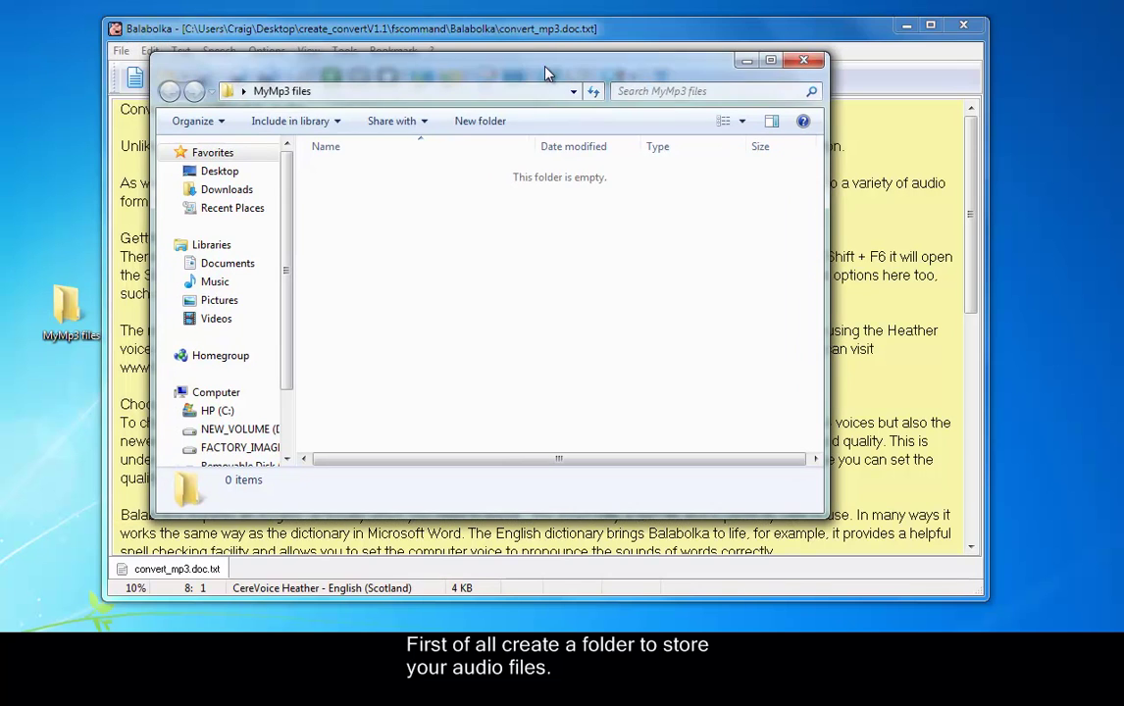
left_click(797, 65)
- Open the split and convert to audio files settings and set the output folder to MyMp3 files on the desktop
left_click(121, 53)
left_click(155, 193)
left_click_drag(280, 144, 263, 133)
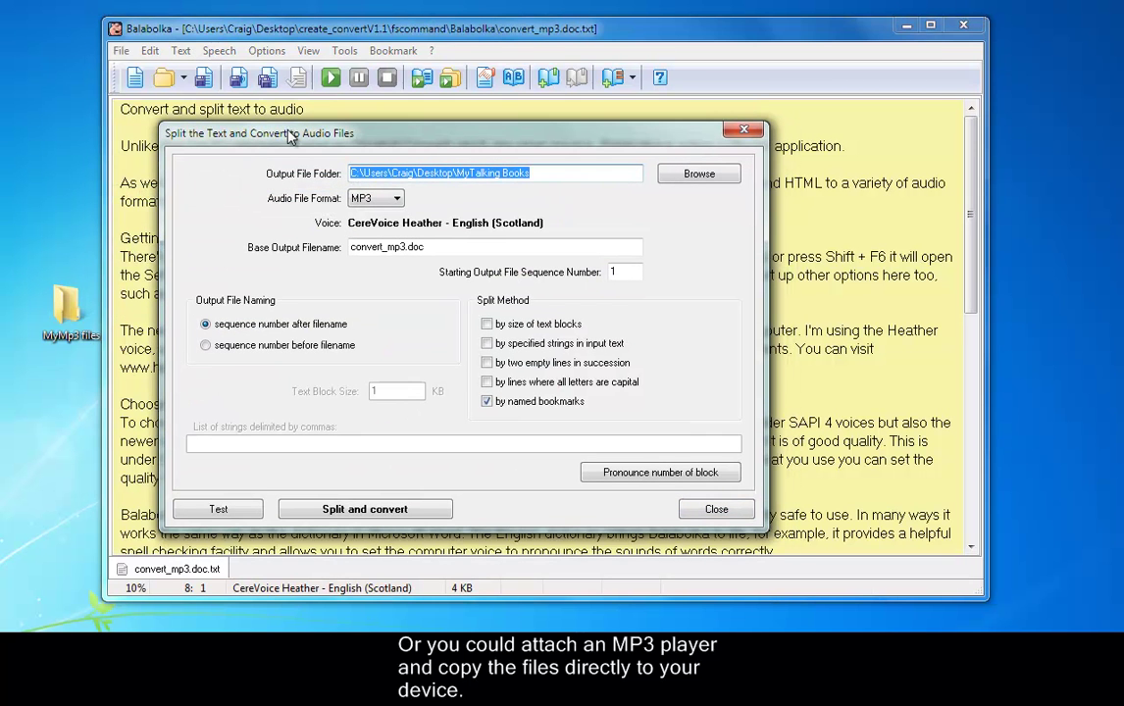
left_click(698, 174)
left_click_drag(615, 206, 427, 112)
left_click(208, 419)
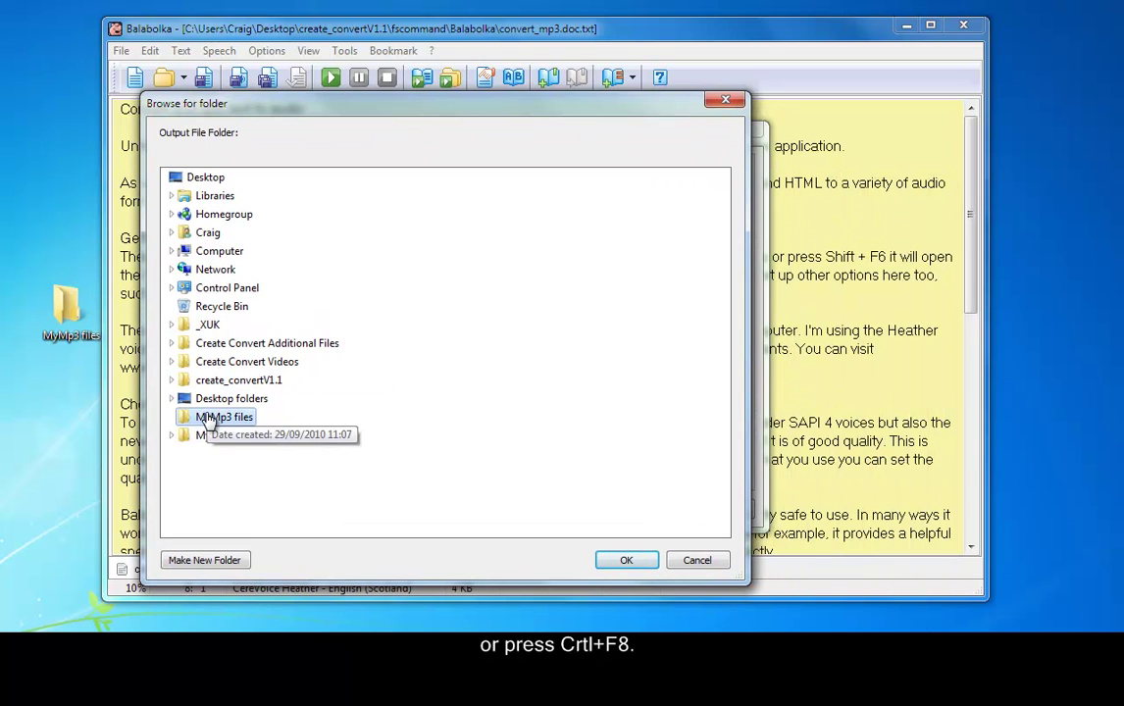
left_click(617, 560)
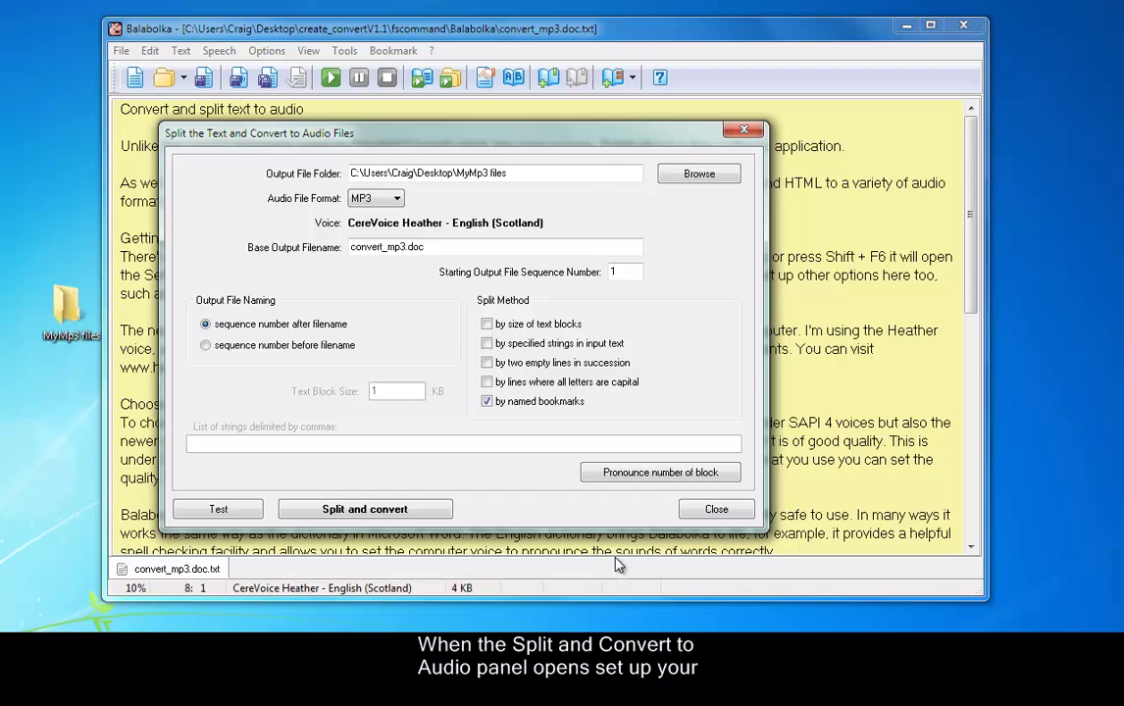
- Keep MP3 as the audio file format and set the base output filename to "Mp3 example covert text to audio"
left_click(396, 199)
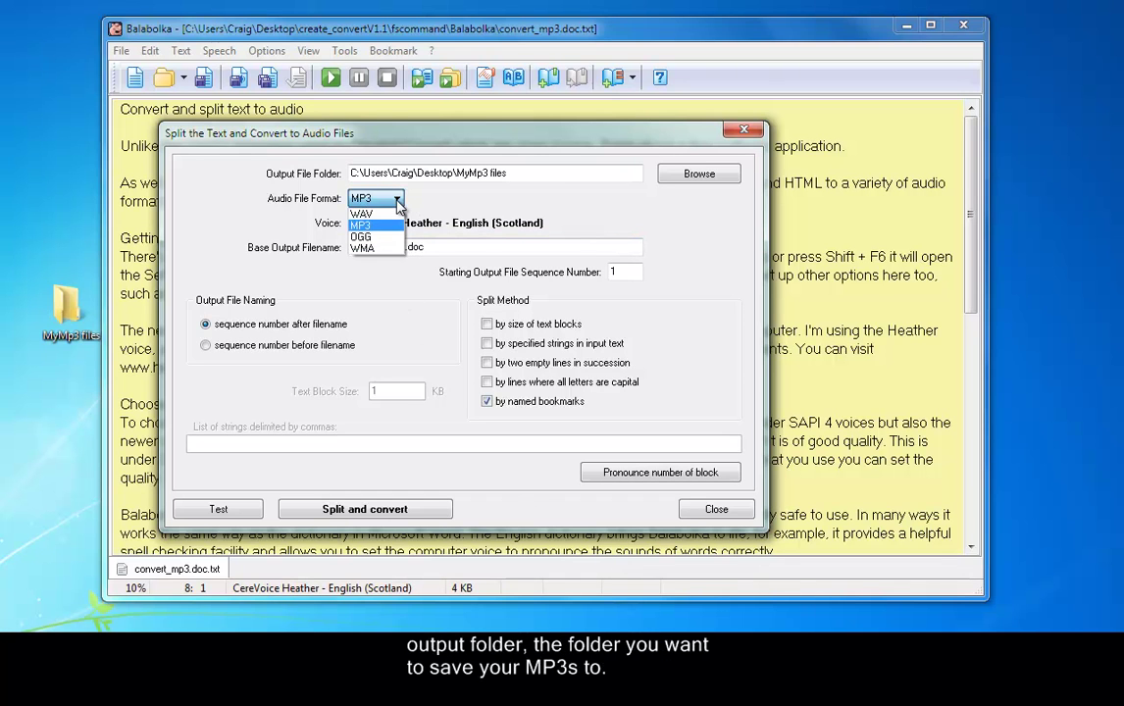
left_click(397, 201)
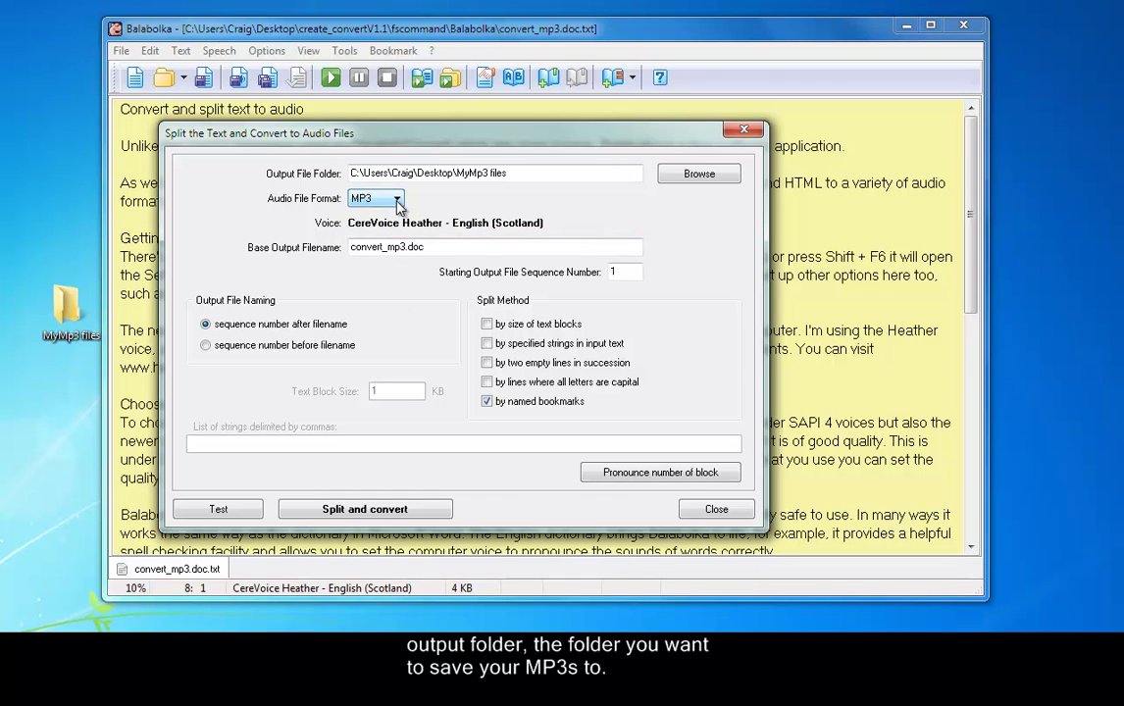
key("Tab")
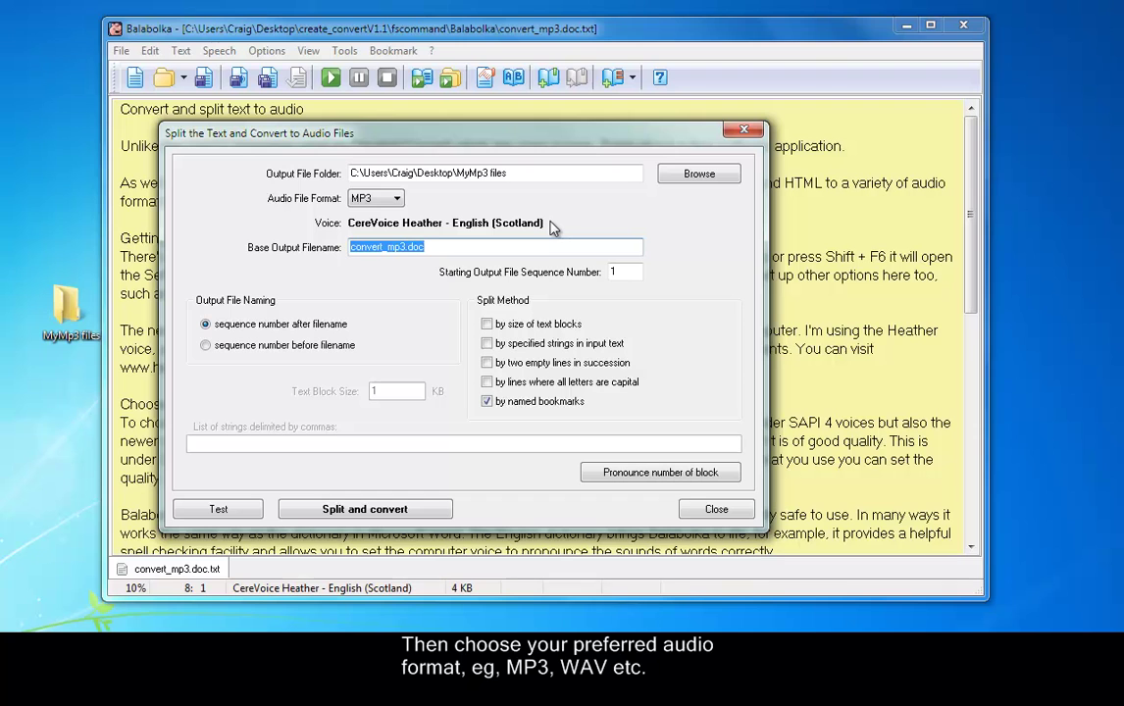
type("Mp3 example")
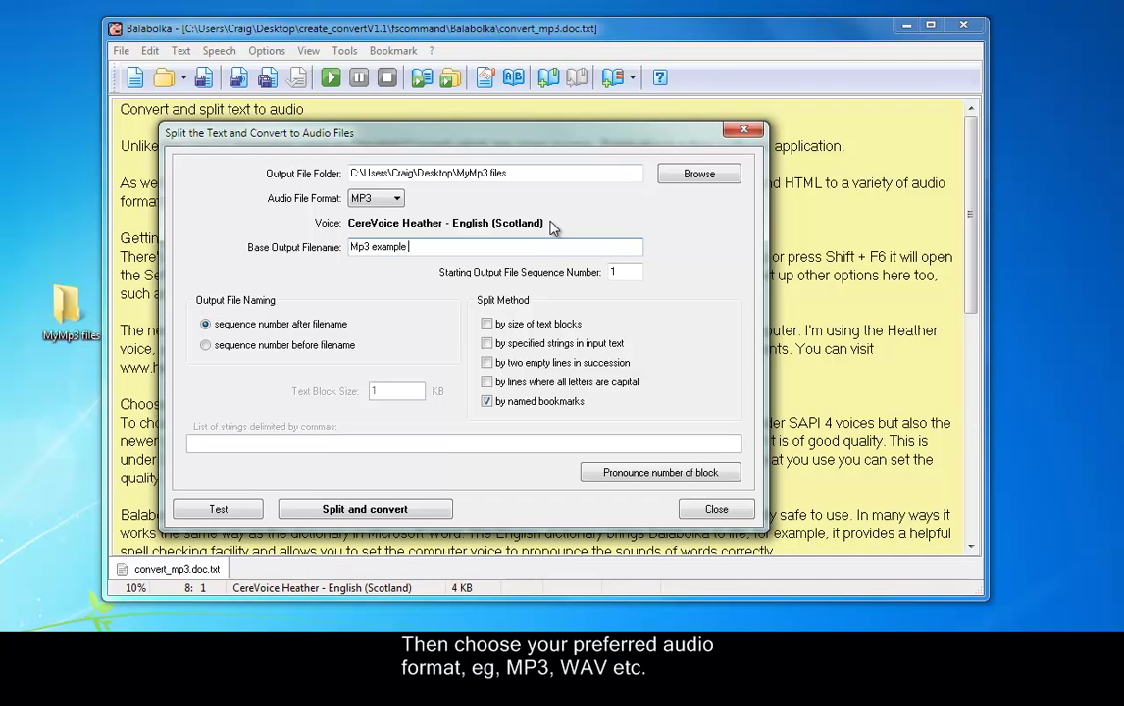
type(" covert text to adu")
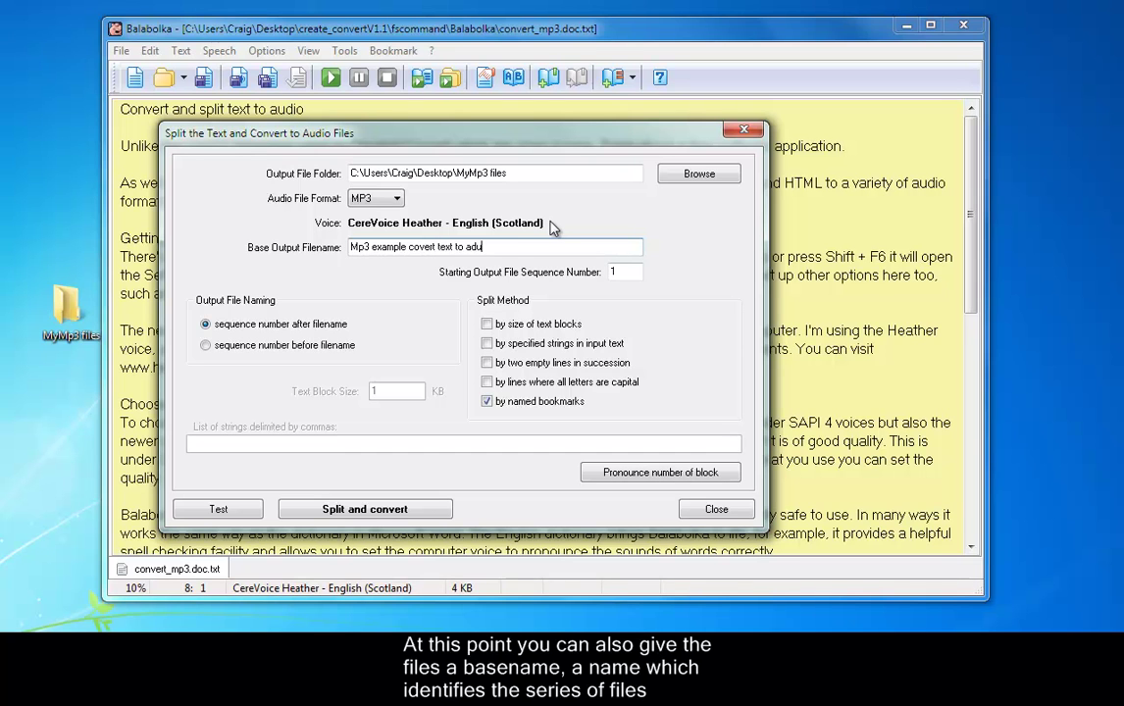
key("BackSpace")
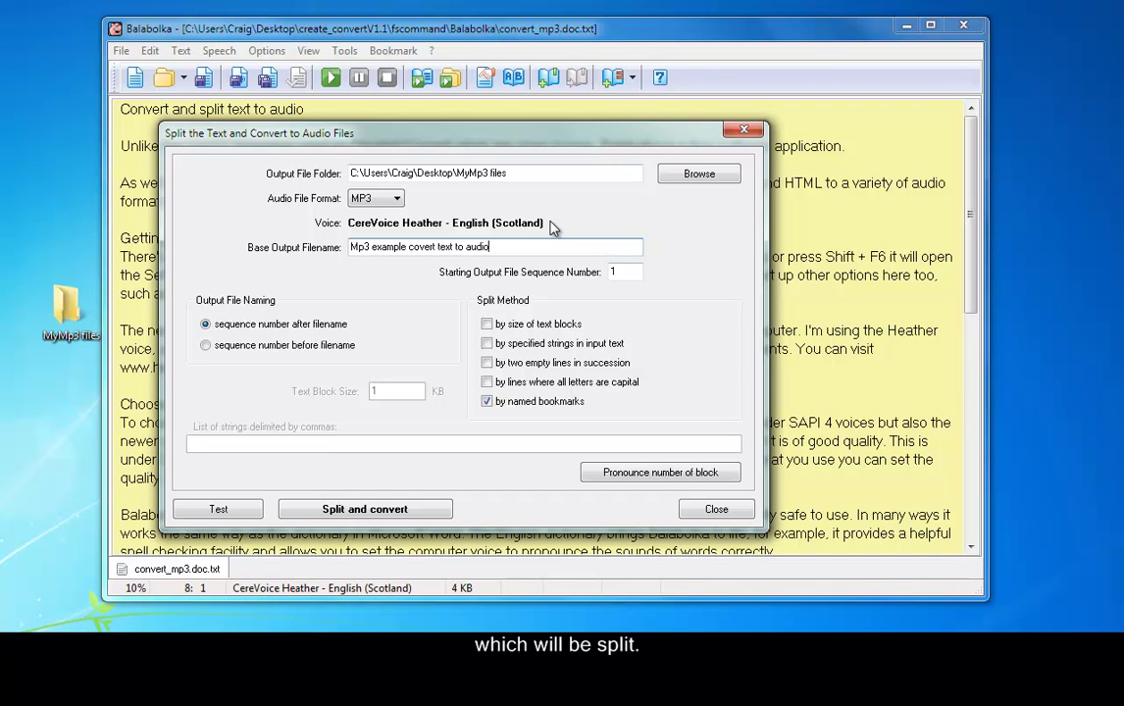
left_click(486, 323)
left_click(490, 343)
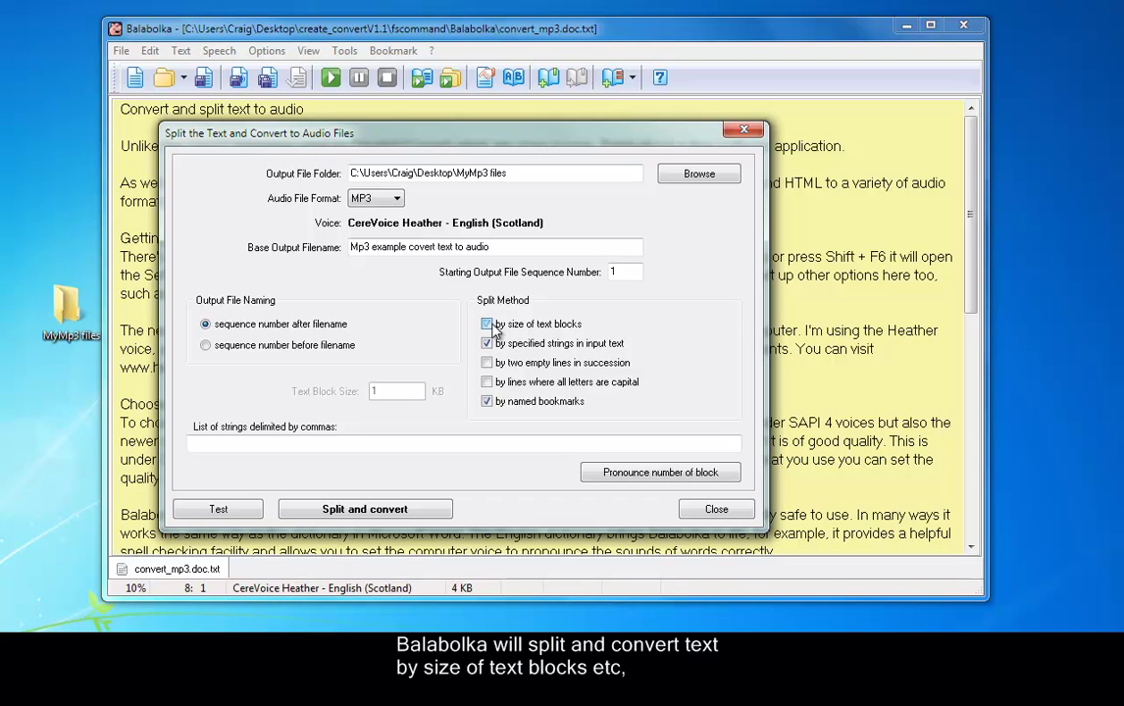
left_click(489, 344)
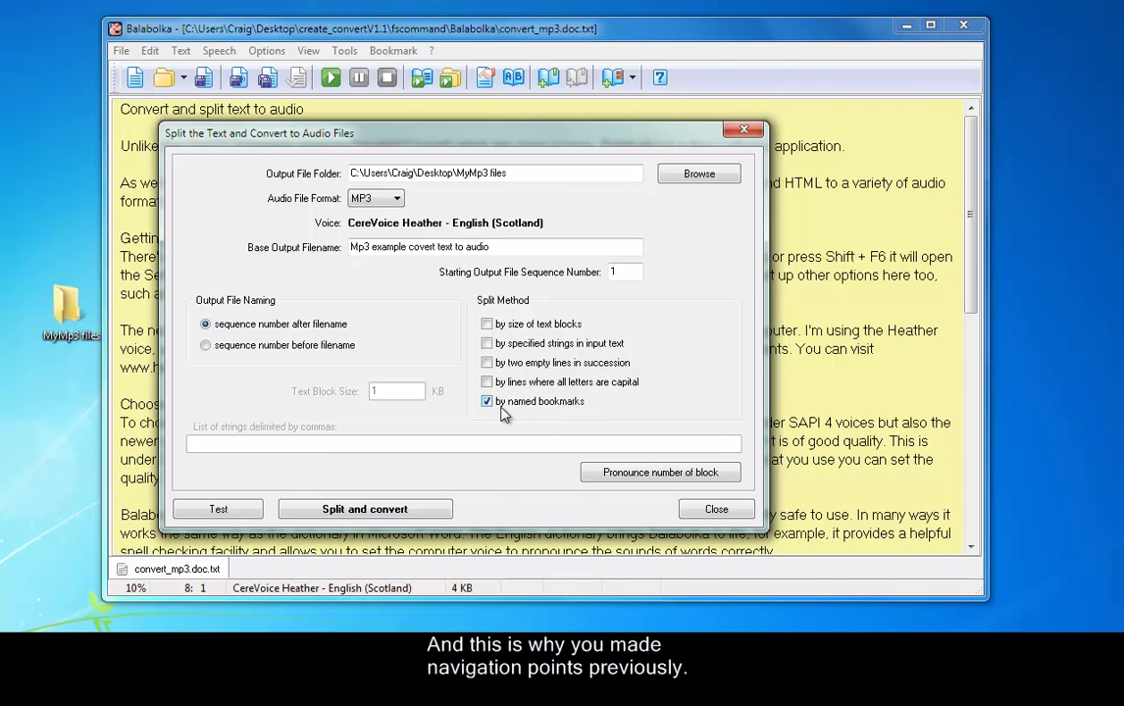
- Split the text by named bookmarks into all the listed parts, convert them to MP3 and close the conversion settings
left_click(416, 510)
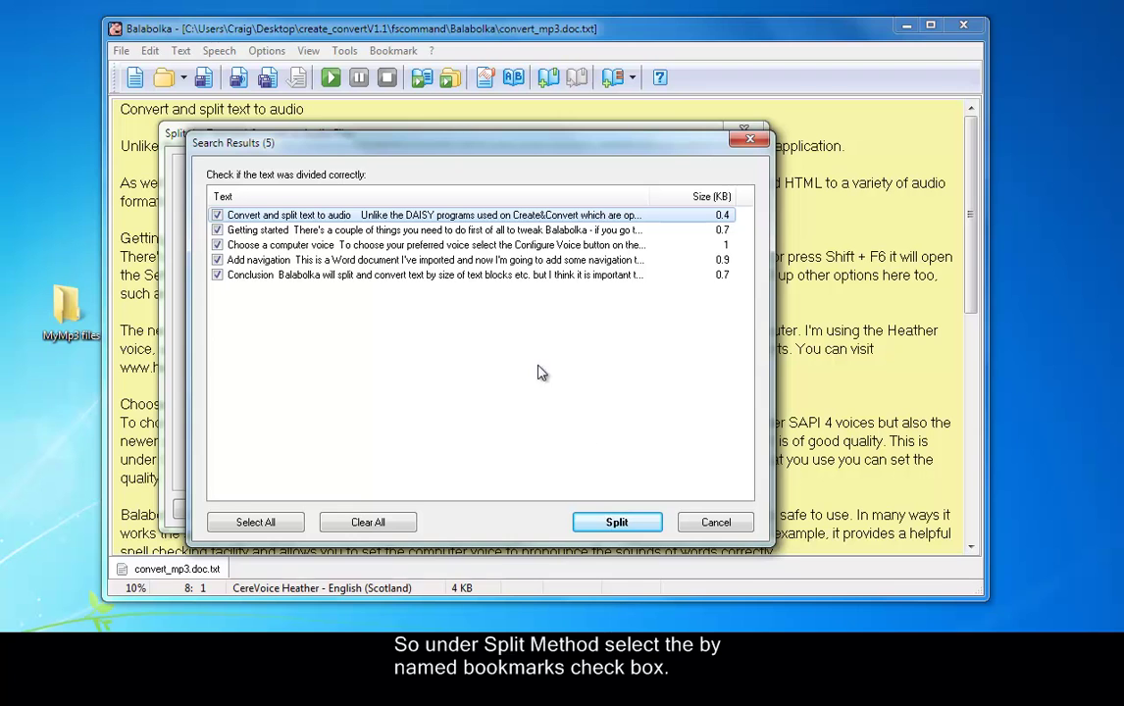
left_click(616, 525)
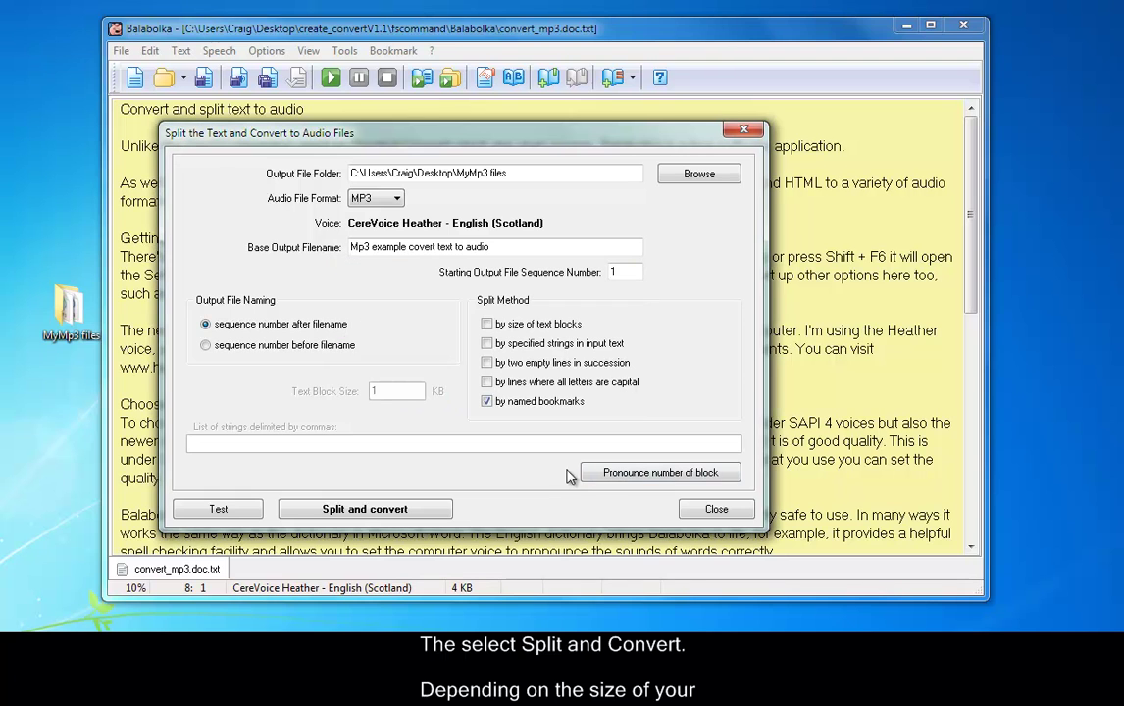
left_click(717, 511)
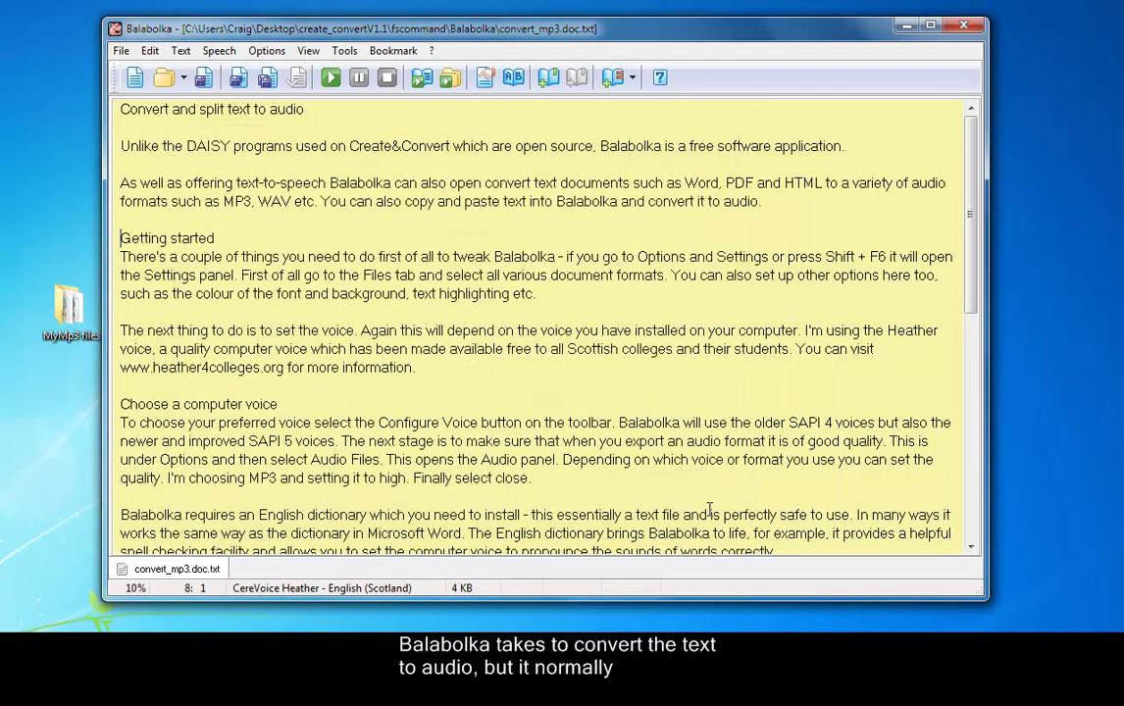
- Check the converted MP3 files in the MyMp3 files folder on the desktop and close the folder
double_click(69, 306)
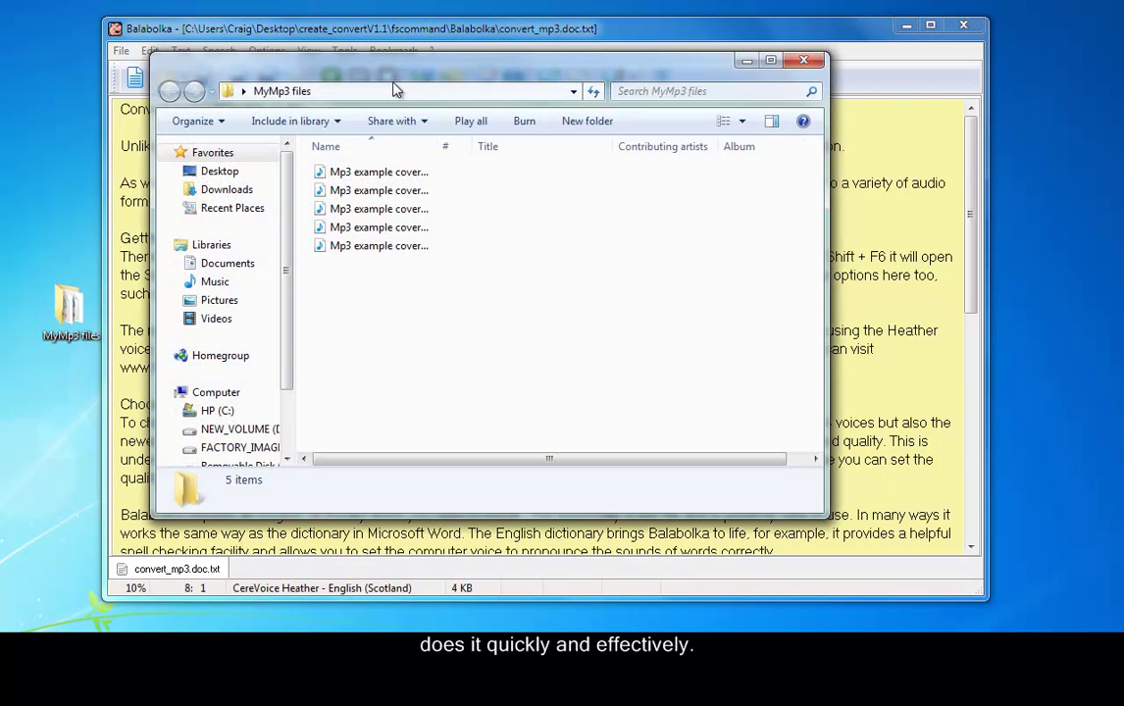
left_click_drag(363, 72, 365, 97)
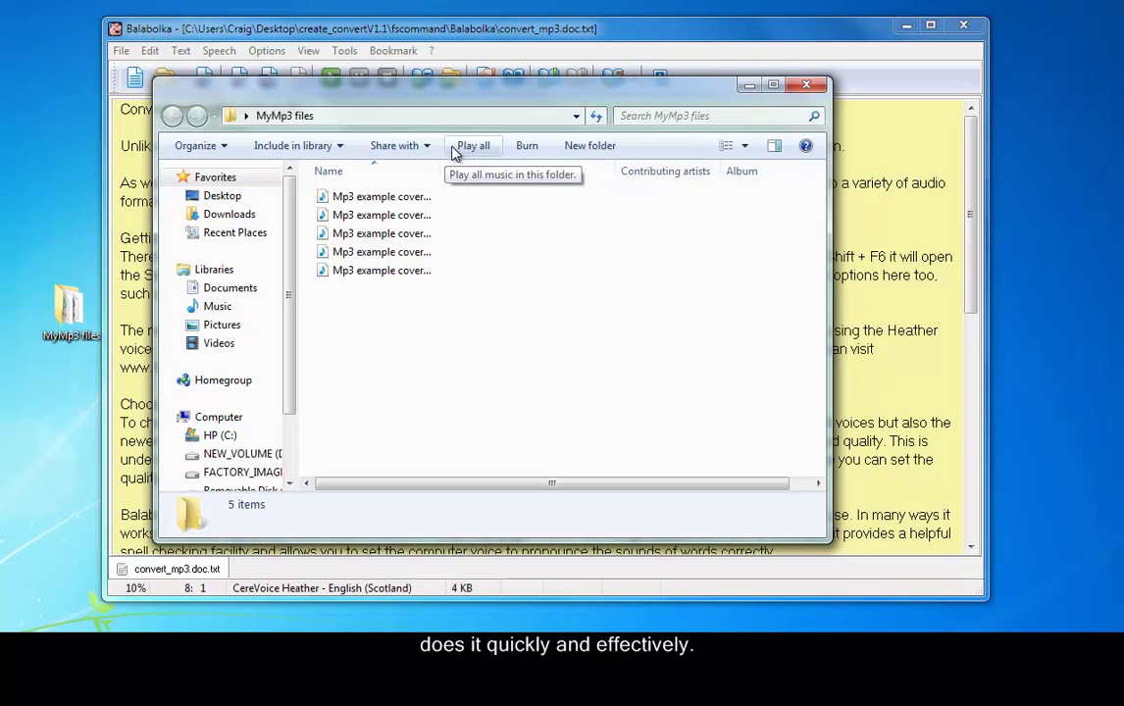
left_click(806, 86)
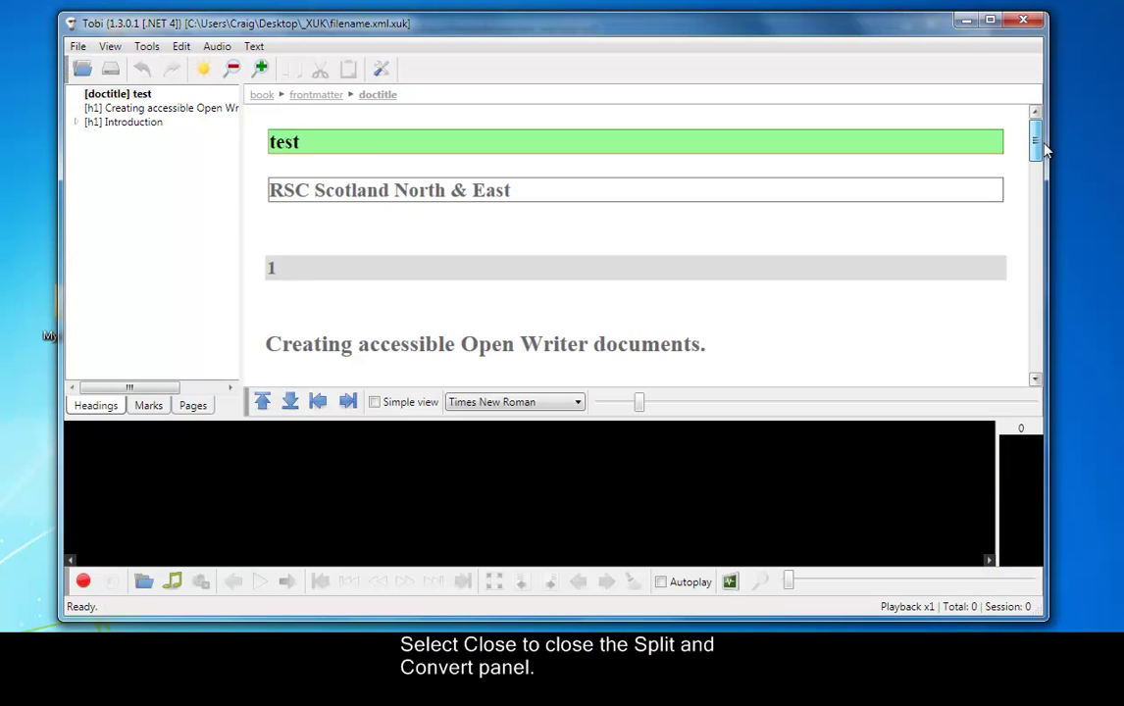
- In Tobi, select the paragraph beginning "This is an example of an accessible Open Writer document" under the Introduction heading
scroll(591, 226, "down", 3)
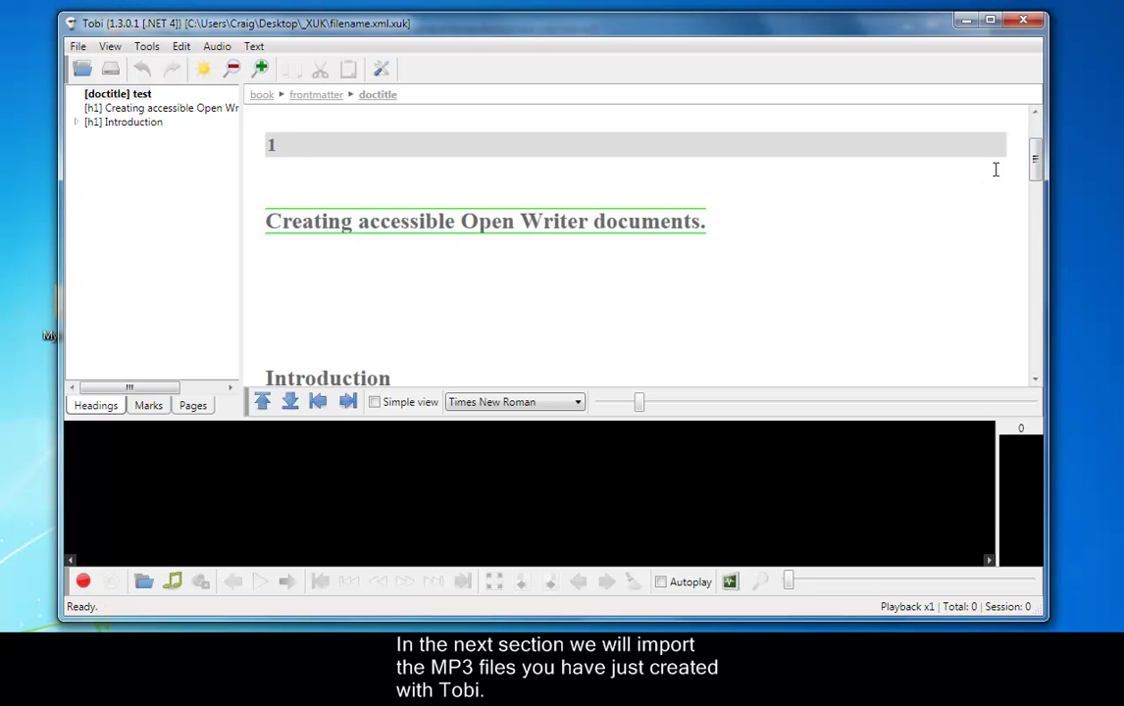
left_click_drag(1031, 159, 1035, 193)
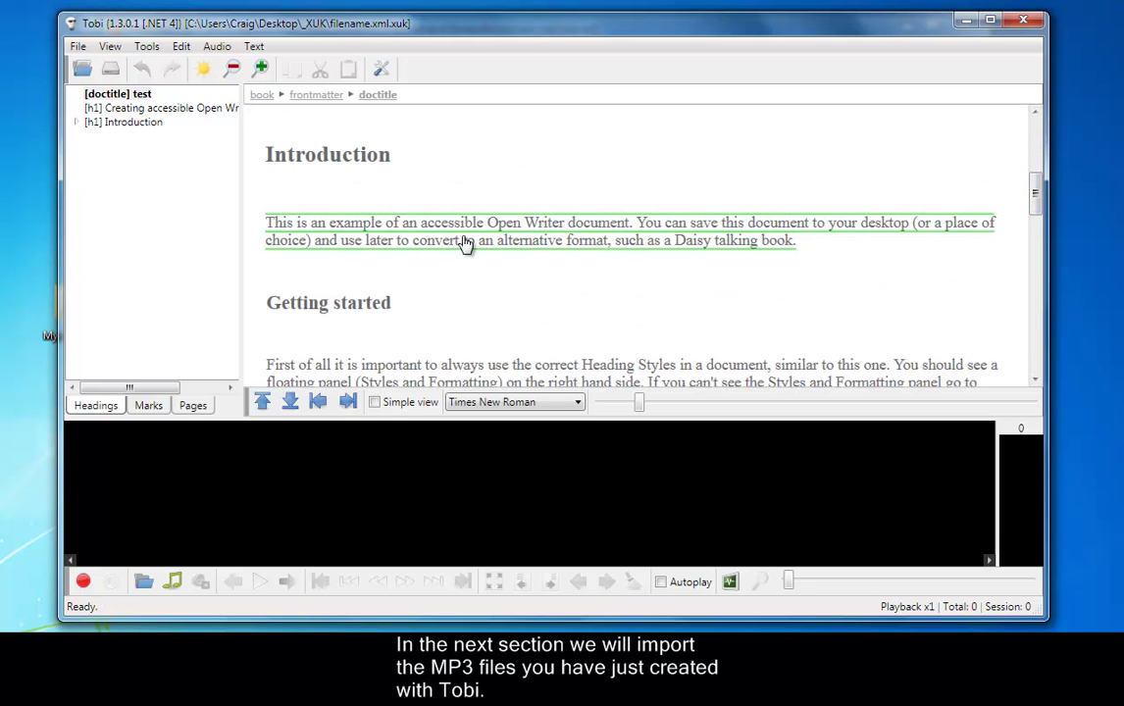
left_click(303, 240)
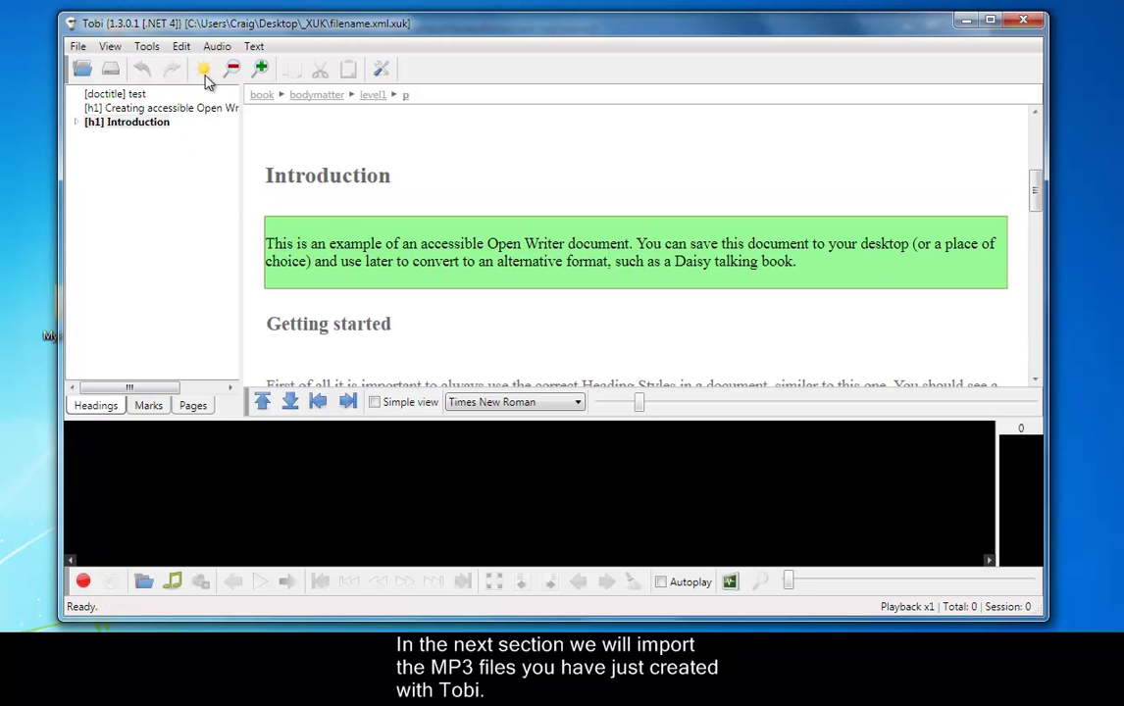
- Import "Mp3 example covert text to audio_1.mp3" from the MyMp3 files folder as audio for the selected Introduction paragraph
left_click(218, 47)
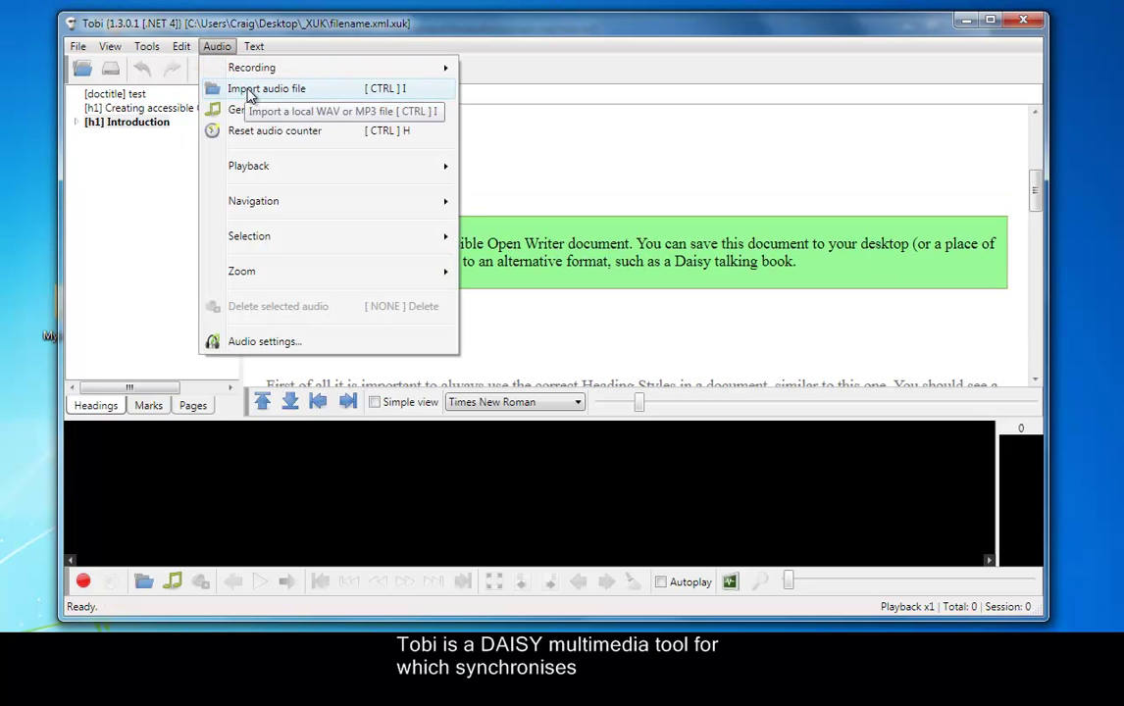
left_click(248, 88)
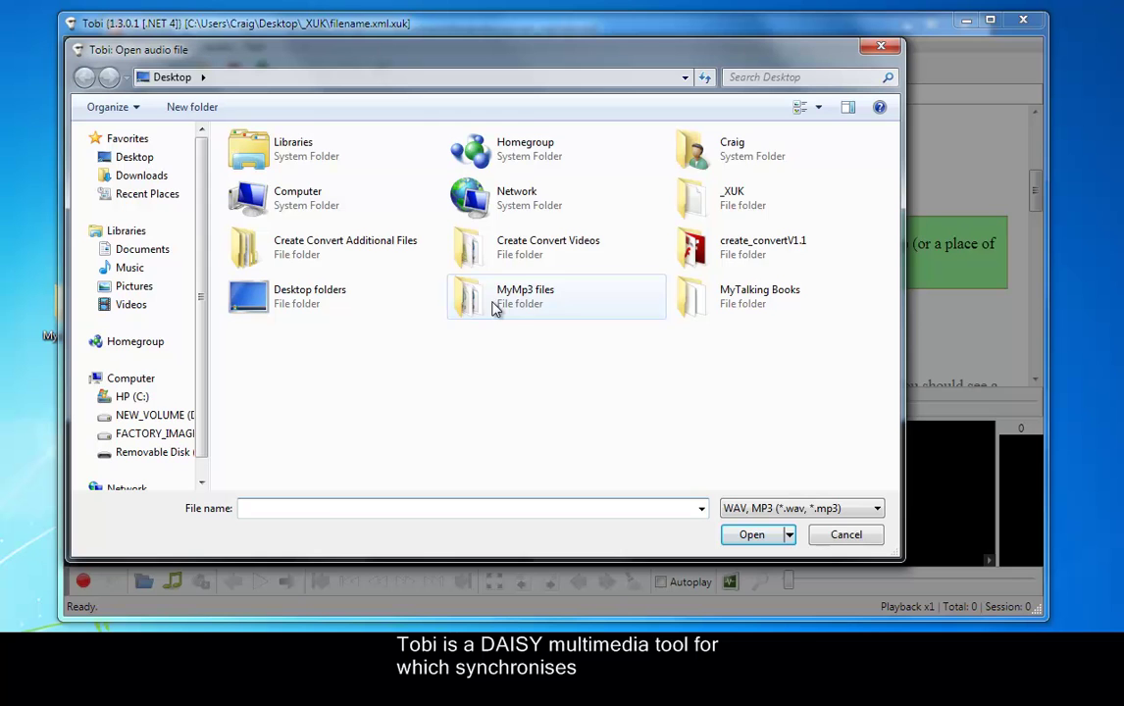
double_click(494, 302)
left_click(270, 160)
left_click(751, 534)
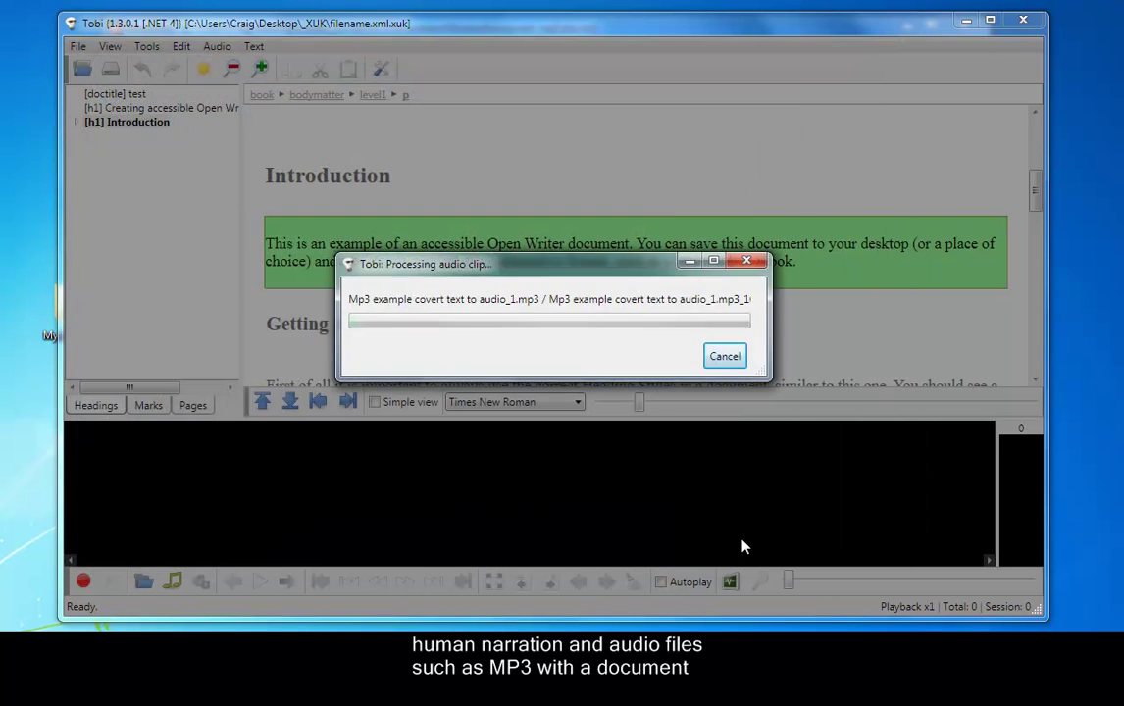